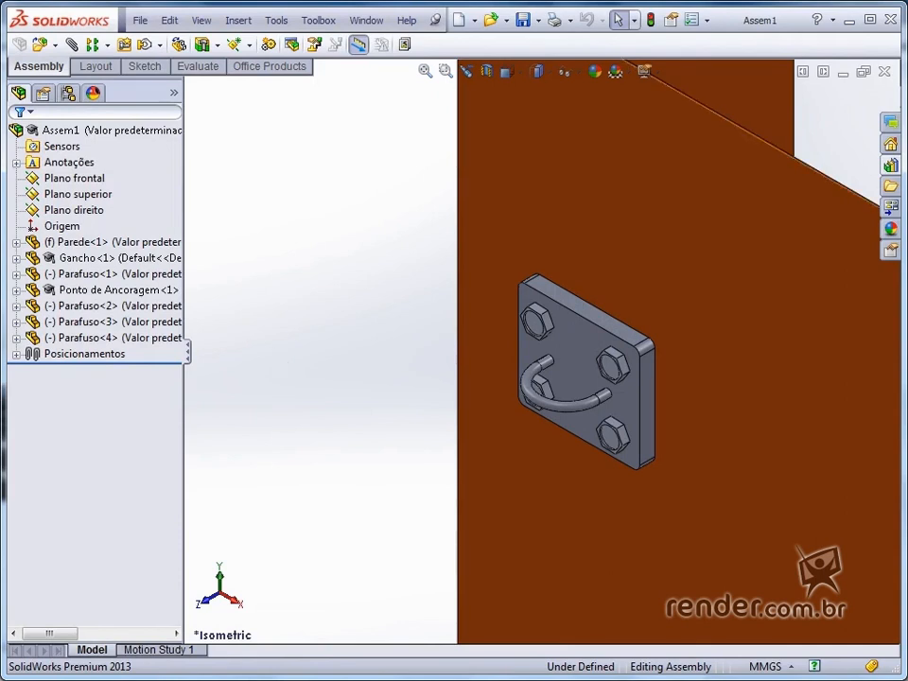
Close the open assembly and start a new assembly with the Parede part as its first, fixed component
{"action": "left_click", "coordinate": [884, 71]}
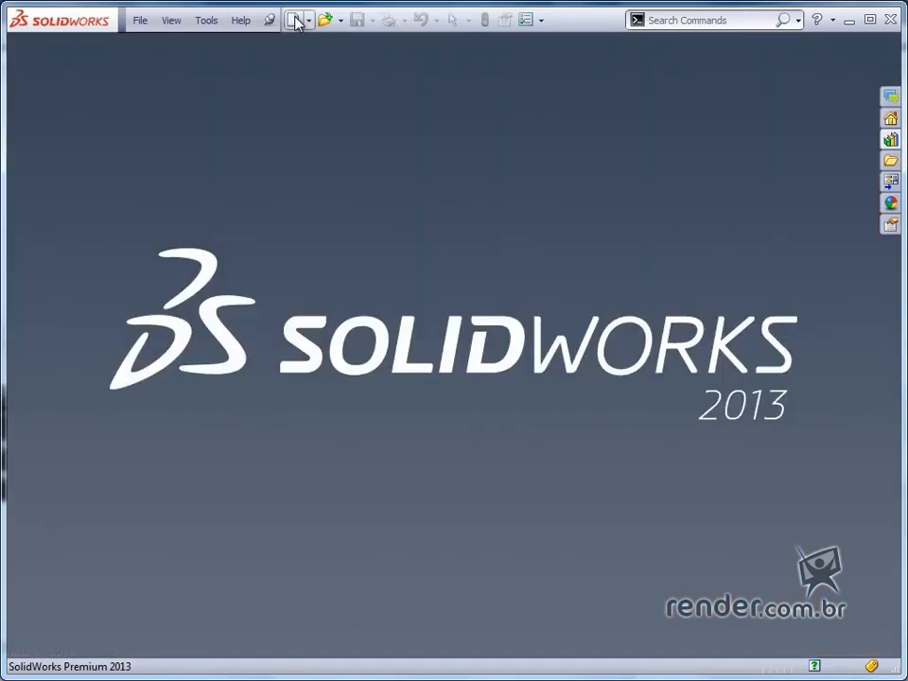
{"action": "left_click", "coordinate": [296, 21]}
{"action": "left_click", "coordinate": [461, 413]}
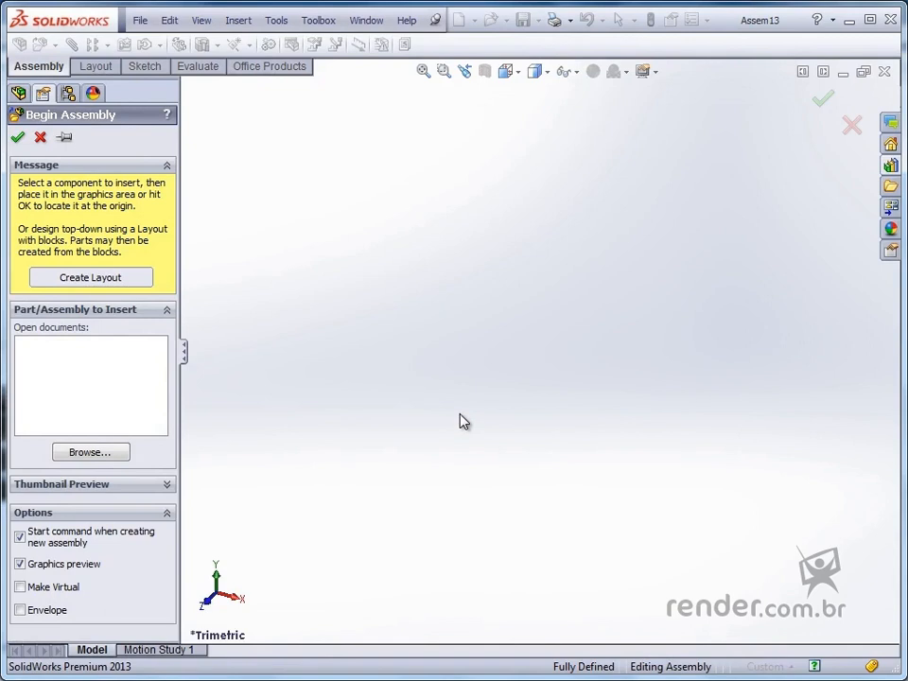
{"action": "left_click", "coordinate": [90, 452]}
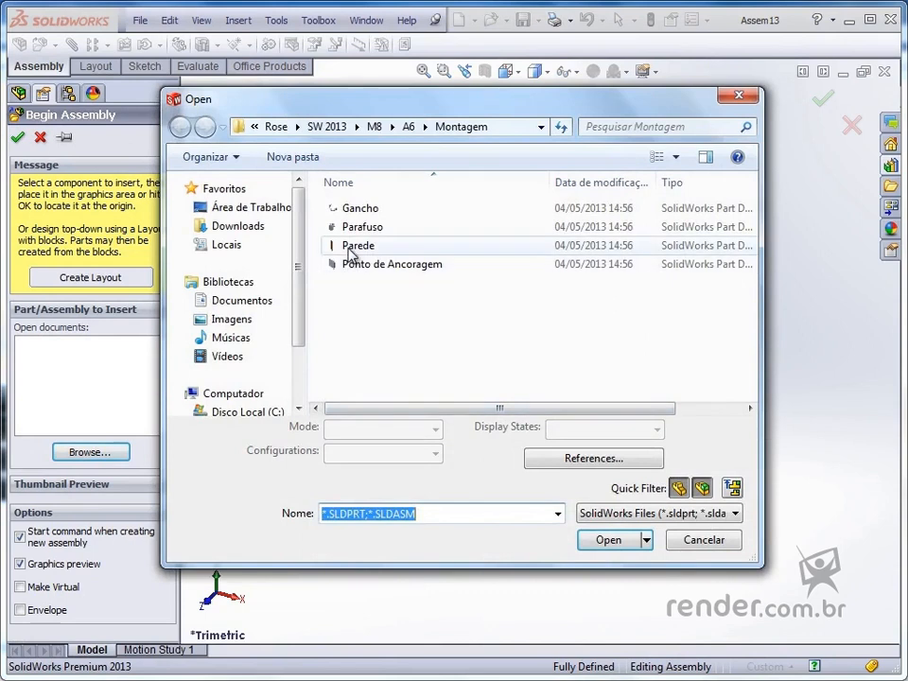
{"action": "left_click", "coordinate": [435, 249]}
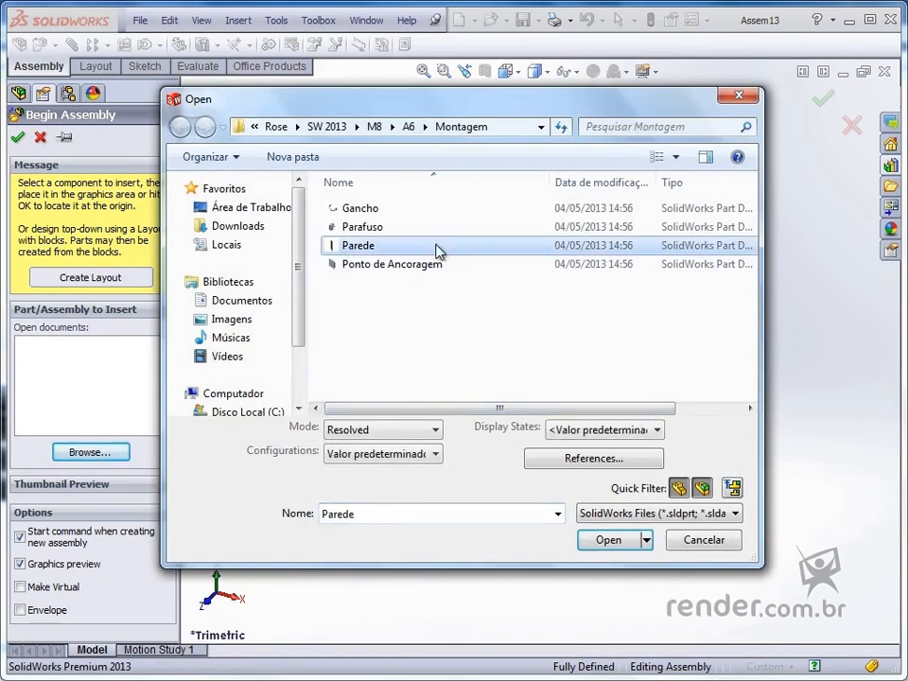
{"action": "left_click", "coordinate": [606, 540]}
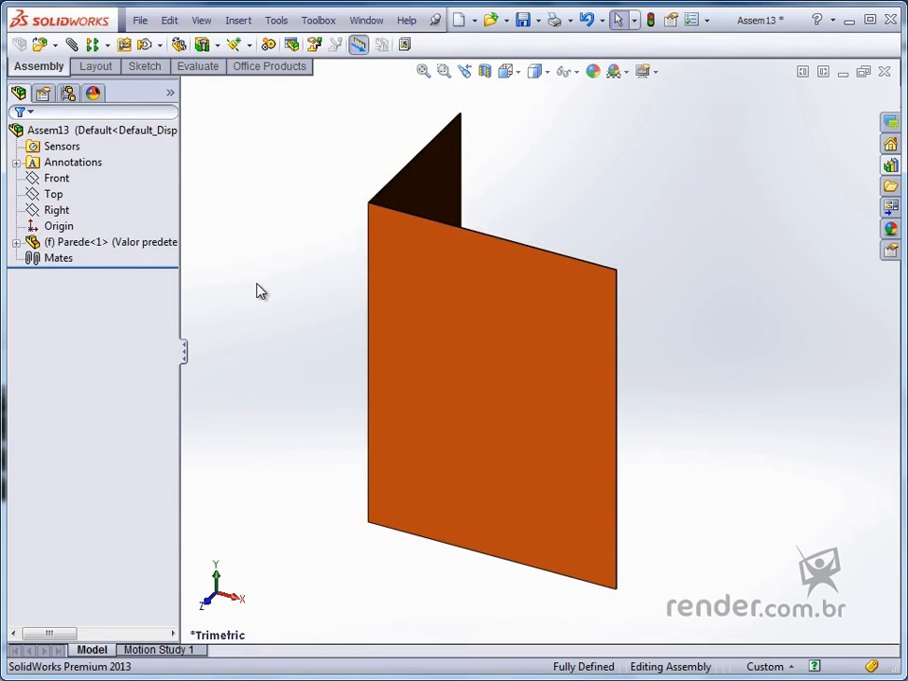
Insert the Gancho, Parafuso and Ponto de Ancoragem parts together and place them separately beside the wall
{"action": "left_click", "coordinate": [39, 46]}
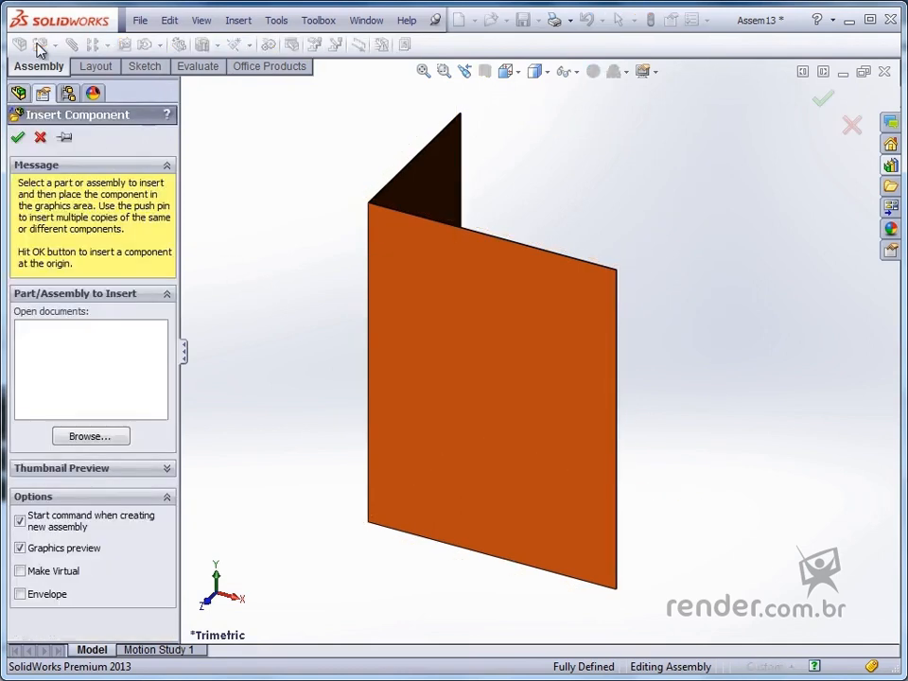
{"action": "left_click", "coordinate": [87, 436]}
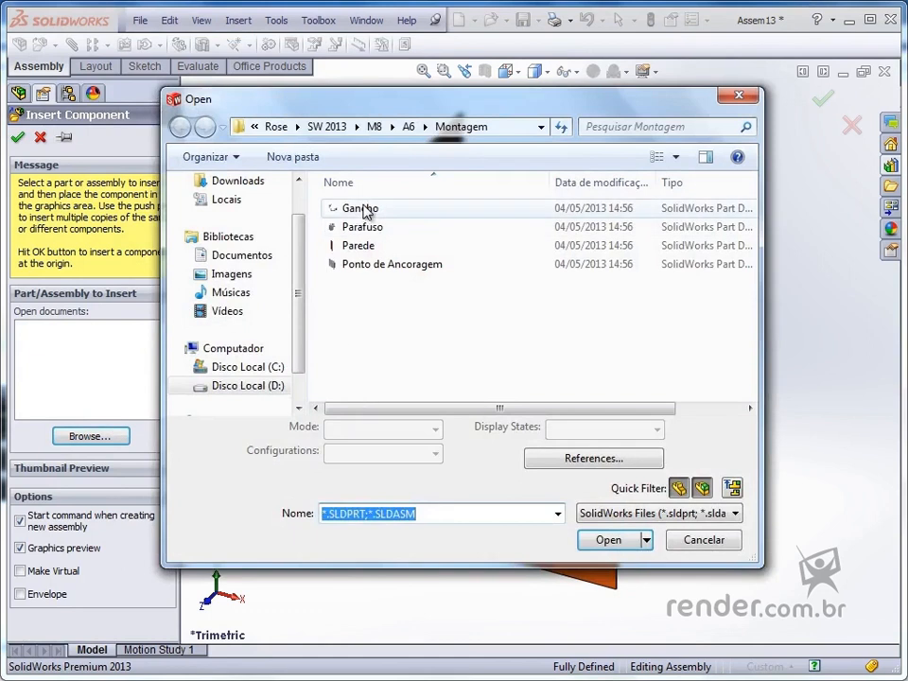
{"action": "left_click", "coordinate": [364, 210]}
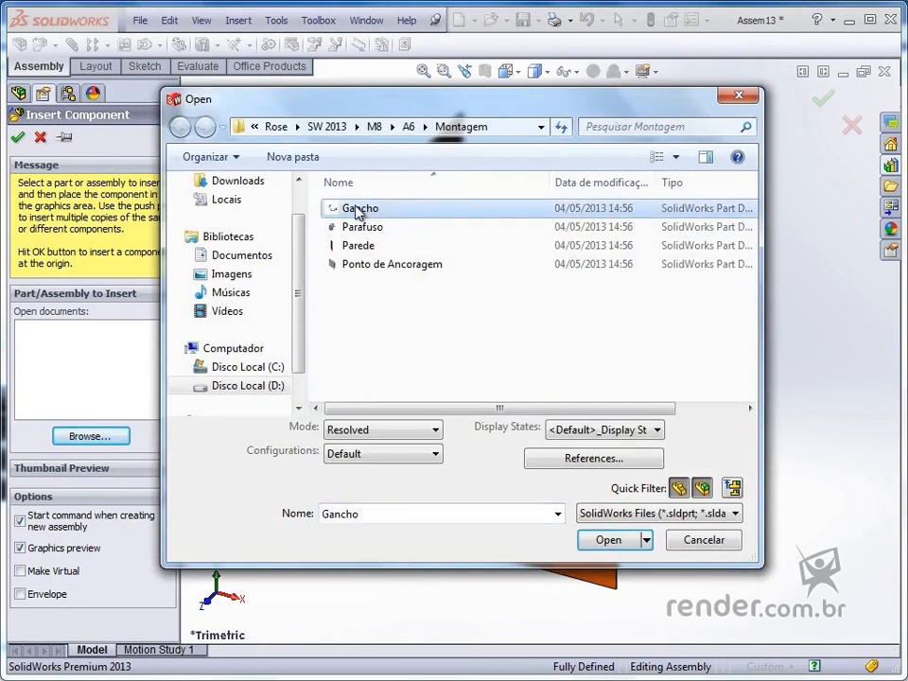
{"action": "left_click", "coordinate": [352, 228], "text": "ctrl"}
{"action": "left_click", "coordinate": [350, 267], "text": "ctrl"}
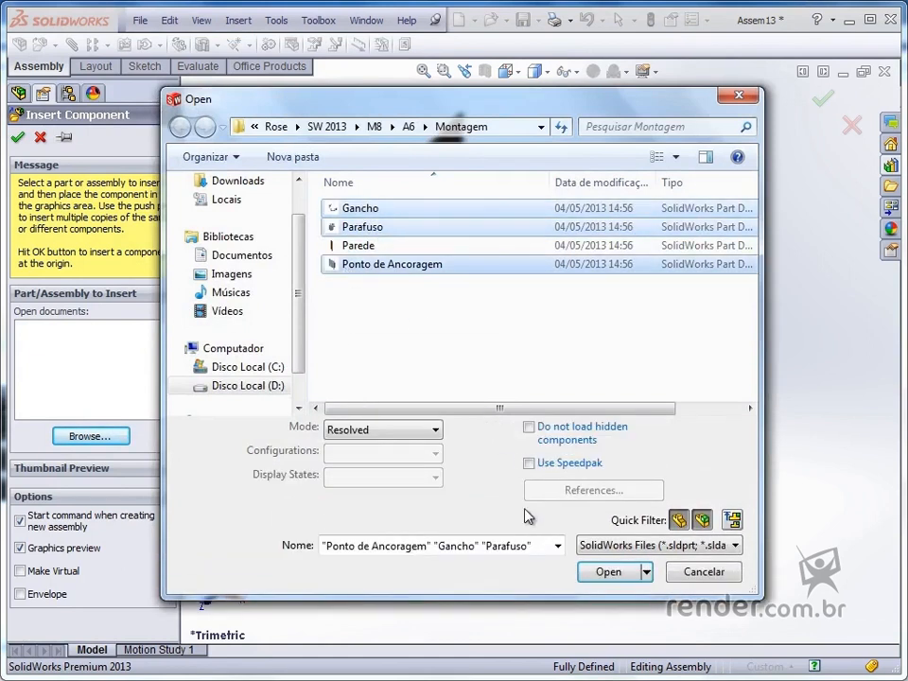
{"action": "left_click", "coordinate": [606, 572]}
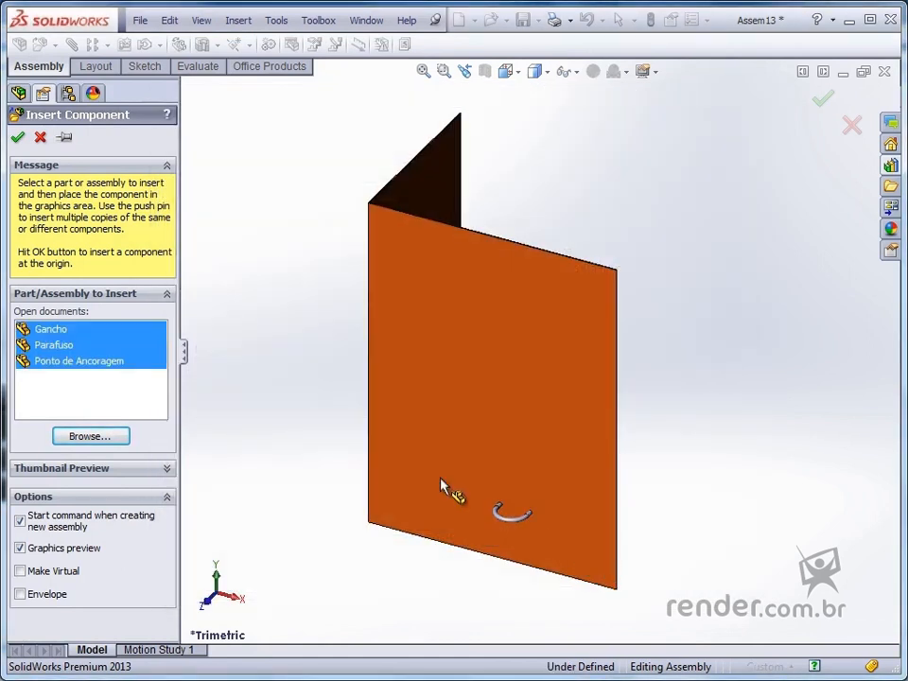
{"action": "left_click", "coordinate": [265, 369]}
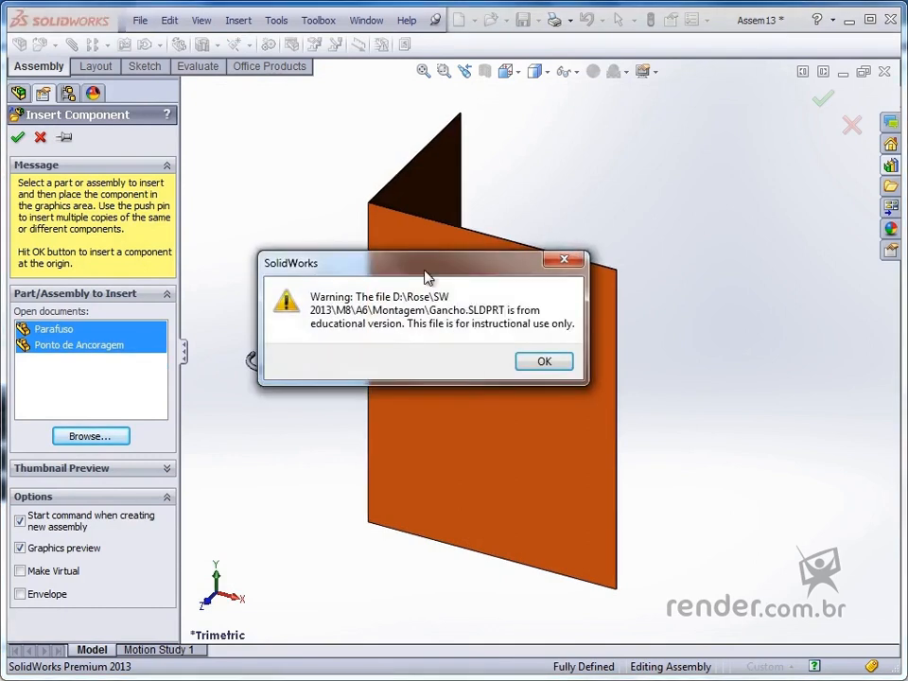
{"action": "left_click", "coordinate": [543, 363]}
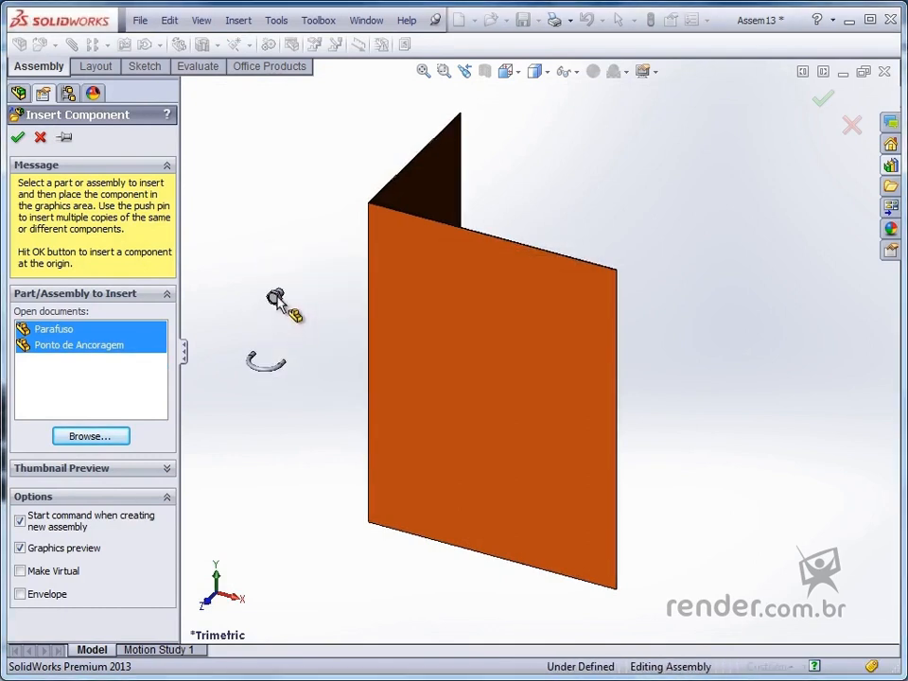
{"action": "left_click", "coordinate": [290, 304]}
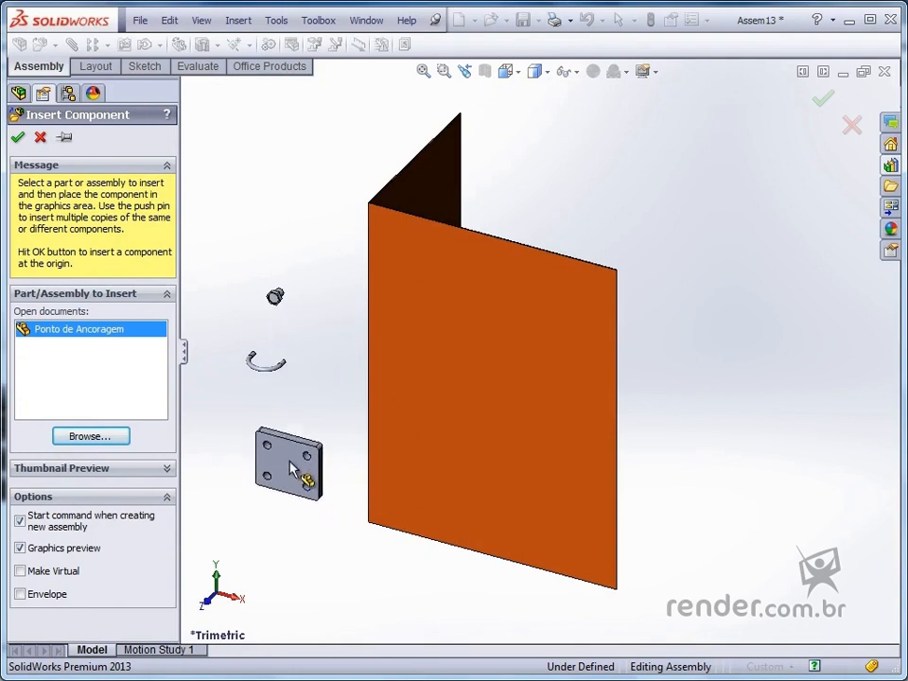
{"action": "left_click", "coordinate": [293, 468]}
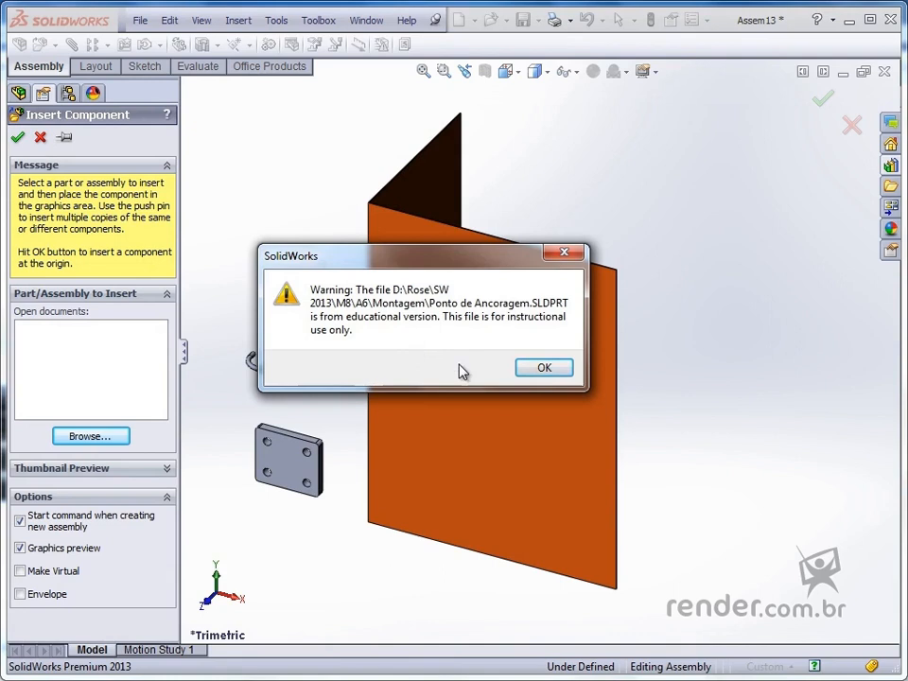
{"action": "left_click", "coordinate": [546, 369]}
Reposition the Ponto de Ancoragem plate at the wall's edge and move the Gancho hook in front of the wall
{"action": "middle_click_drag", "start_coordinate": [296, 383], "coordinate": [328, 395]}
{"action": "left_click_drag", "start_coordinate": [294, 460], "coordinate": [344, 421]}
{"action": "left_click_drag", "start_coordinate": [288, 354], "coordinate": [415, 398]}
Make three copies of the Parafuso bolt in the empty space around the original
{"action": "left_click", "coordinate": [303, 283]}
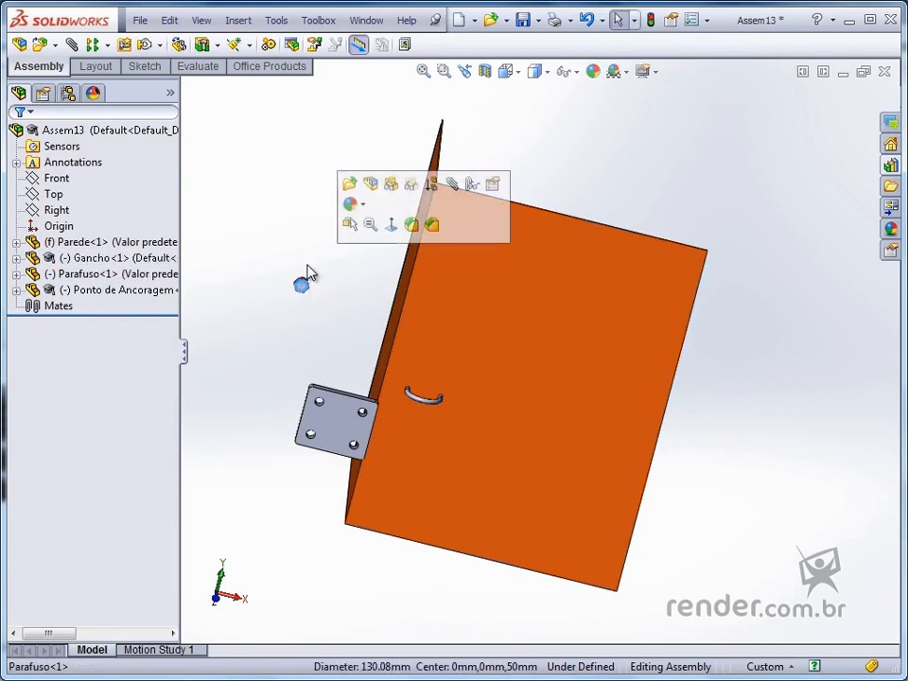
{"action": "scroll", "coordinate": [306, 273], "scroll_direction": "down", "scroll_amount": 3}
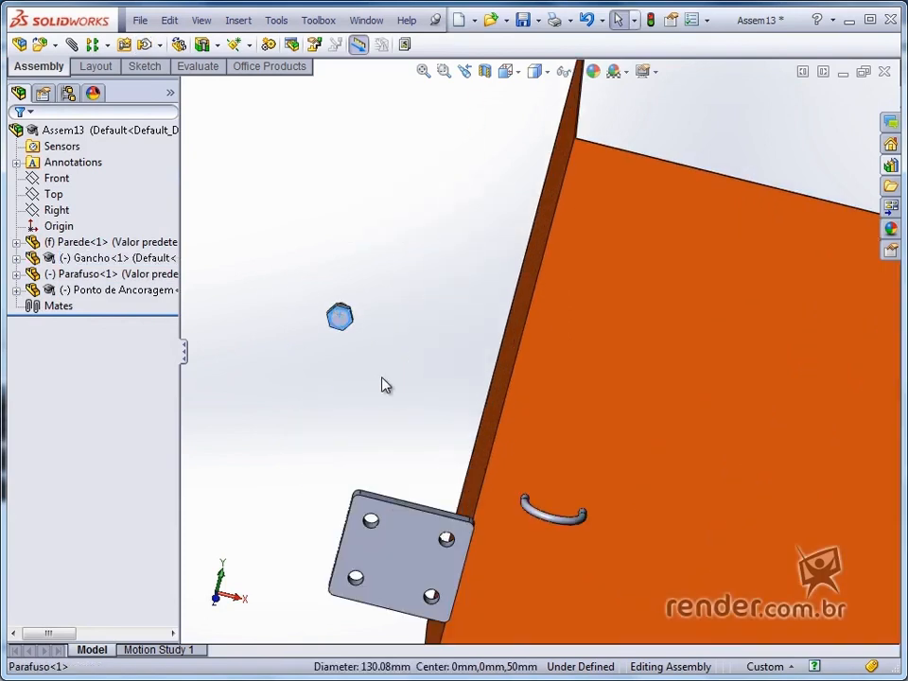
{"action": "middle_click_drag", "start_coordinate": [365, 318], "coordinate": [346, 359]}
{"action": "scroll", "coordinate": [355, 336], "scroll_direction": "down", "scroll_amount": 5}
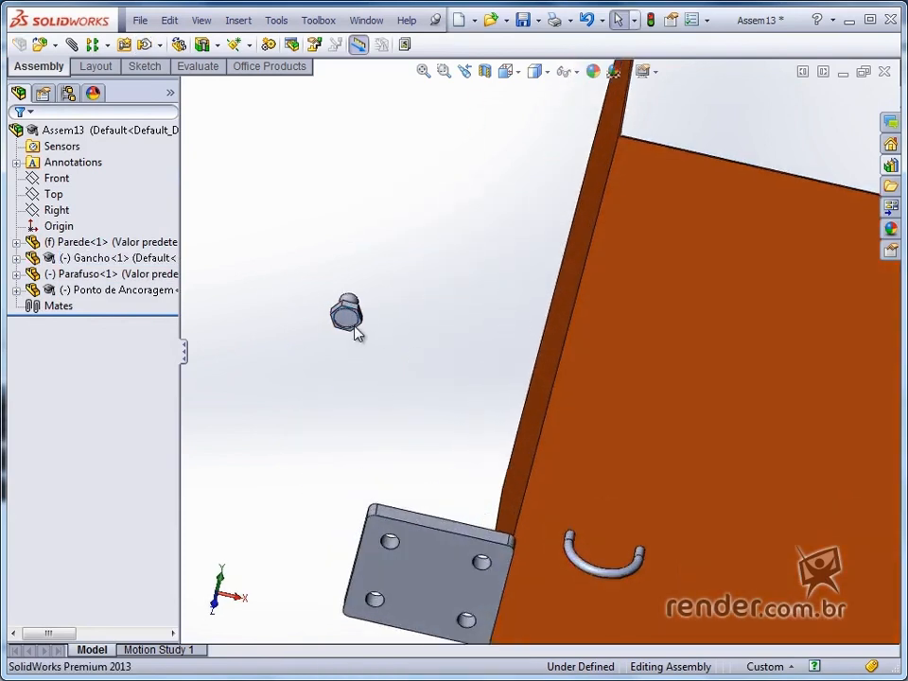
{"action": "left_click", "coordinate": [369, 325]}
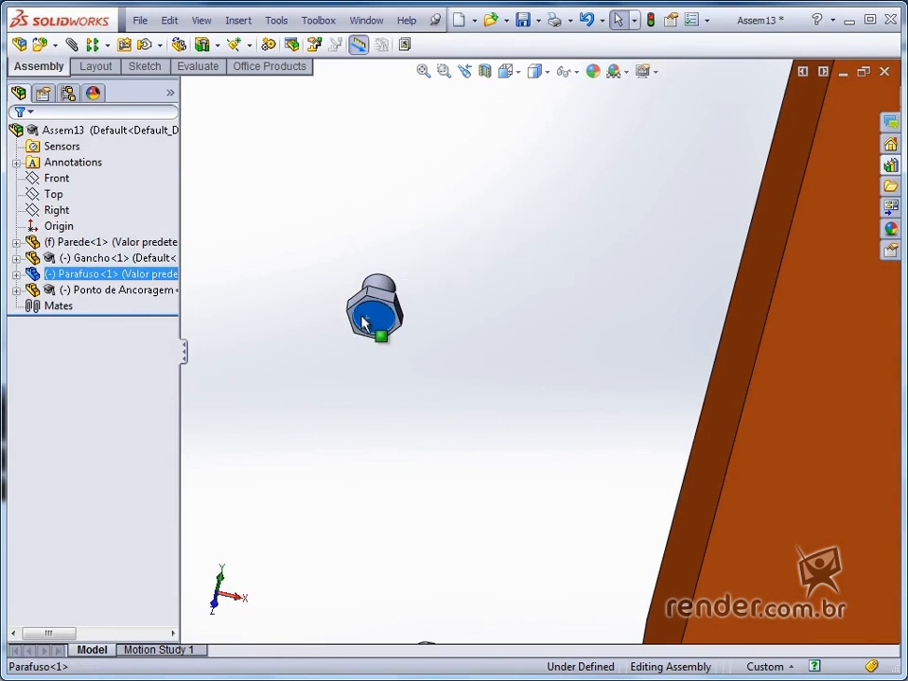
{"action": "left_click_drag", "start_coordinate": [364, 321], "coordinate": [288, 394], "text": "ctrl"}
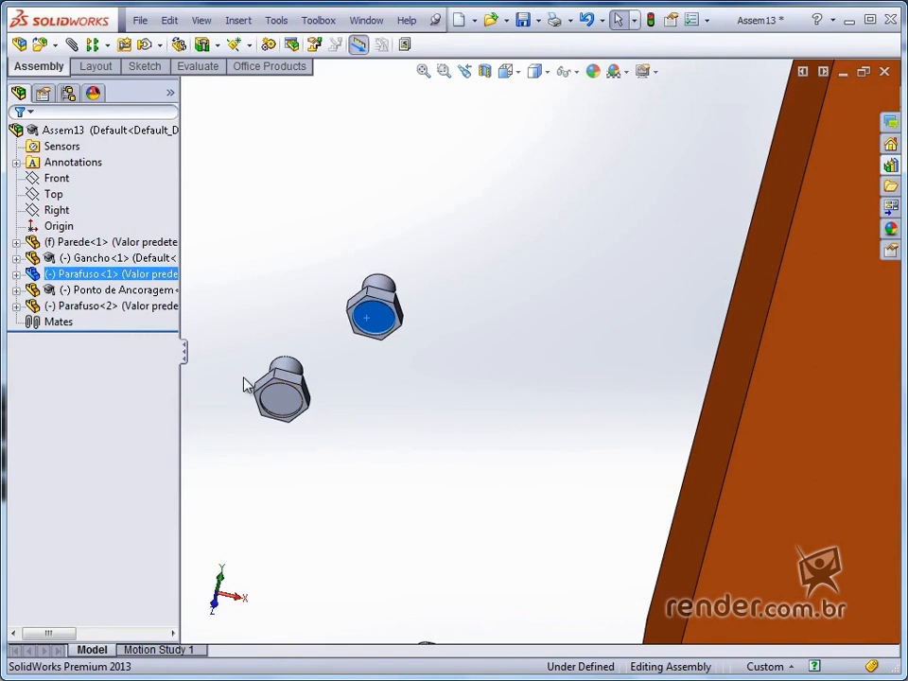
{"action": "left_click_drag", "start_coordinate": [385, 341], "coordinate": [493, 371], "text": "ctrl"}
{"action": "left_click_drag", "start_coordinate": [388, 430], "coordinate": [390, 454], "text": "ctrl"}
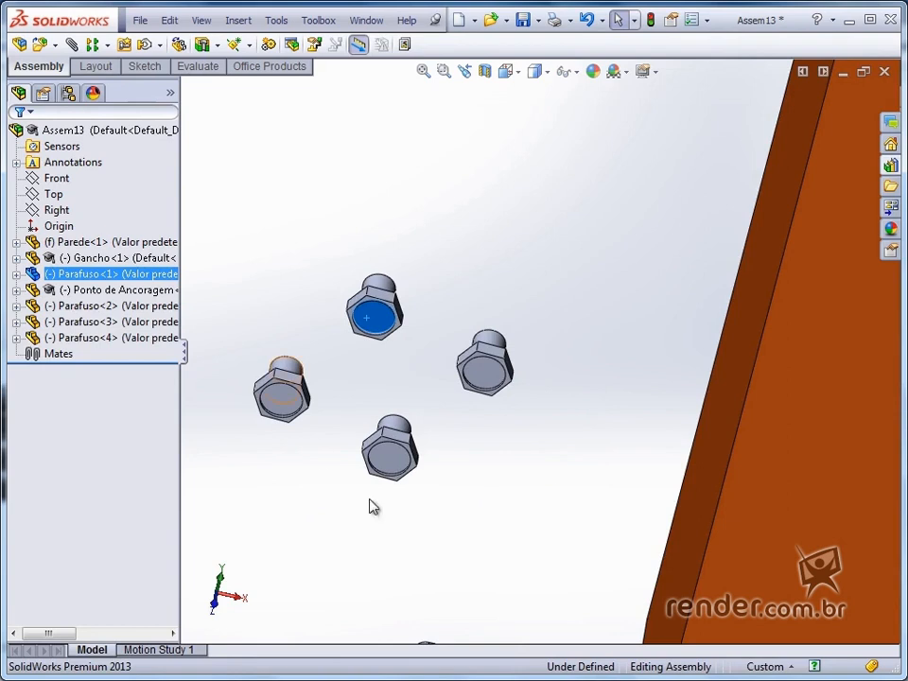
{"action": "left_click", "coordinate": [490, 492]}
Add a coincident mate between the back face of the Ponto de Ancoragem plate and the wall's large face
{"action": "key", "text": "f"}
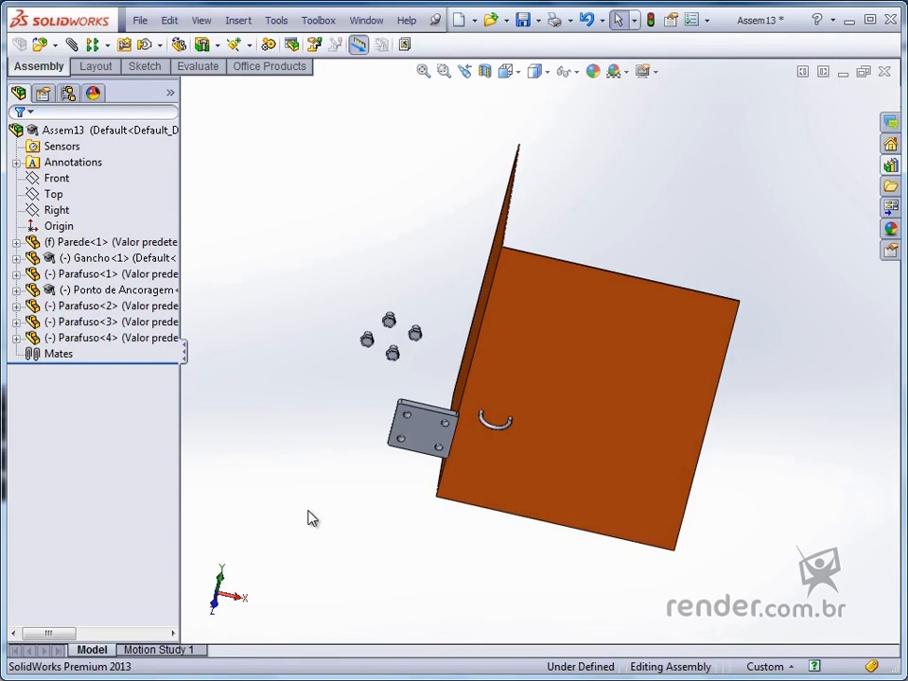
{"action": "middle_click_drag", "start_coordinate": [308, 449], "coordinate": [463, 573]}
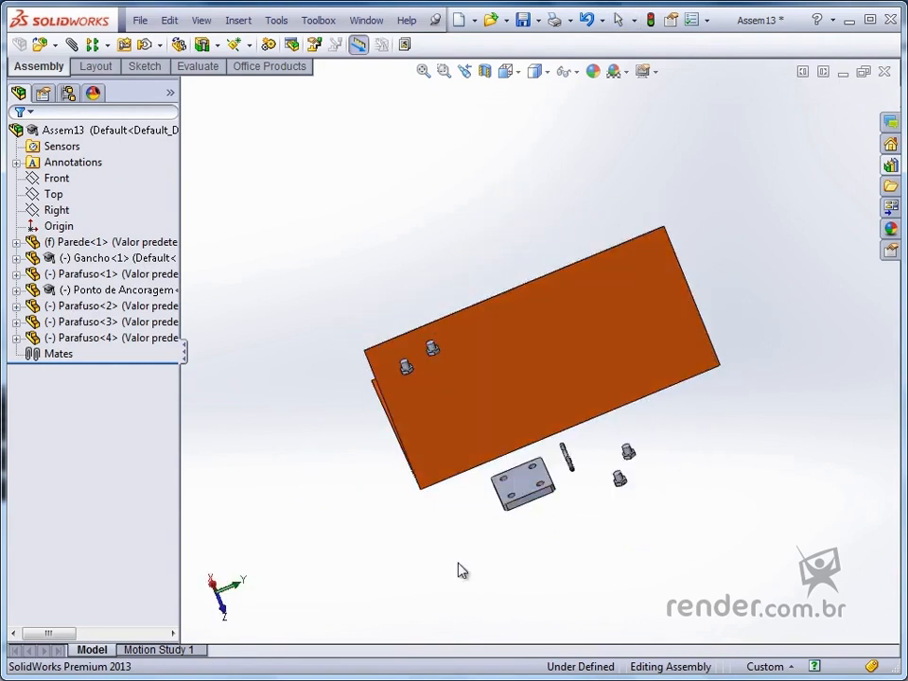
{"action": "left_click", "coordinate": [525, 487]}
{"action": "middle_click_drag", "start_coordinate": [579, 546], "coordinate": [392, 418]}
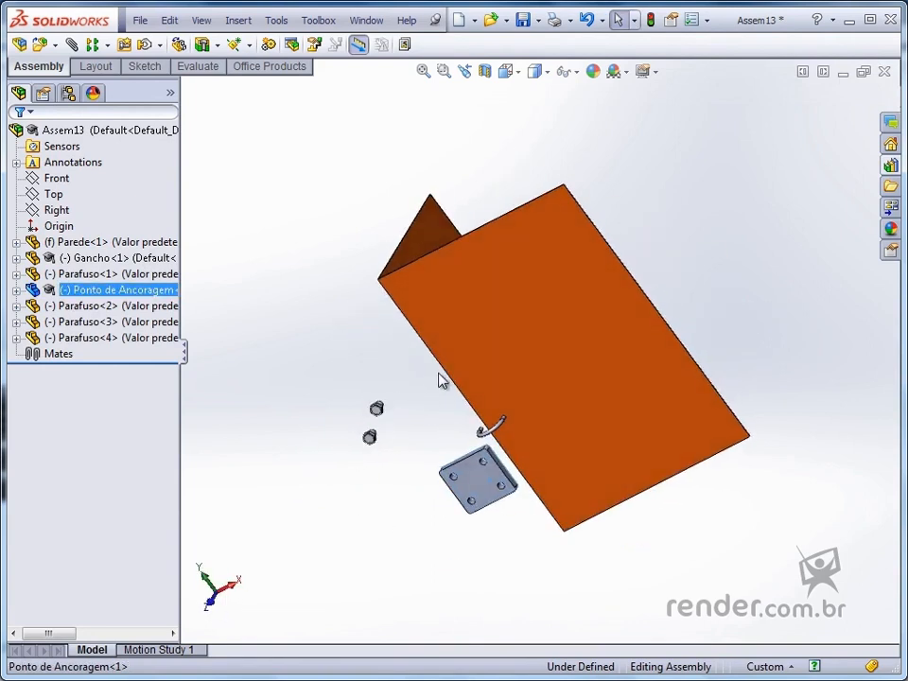
{"action": "left_click", "coordinate": [547, 315]}
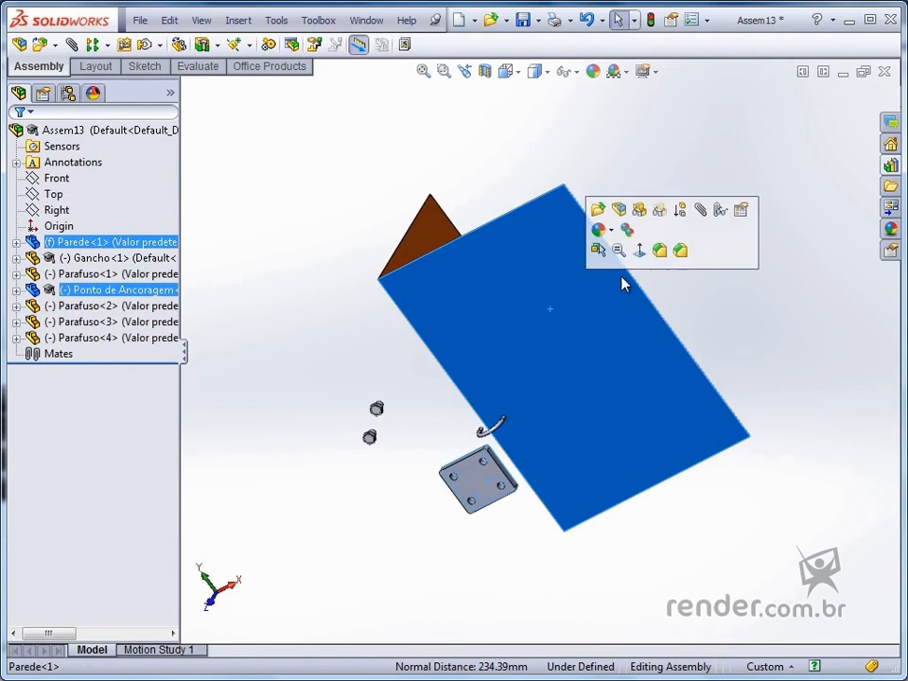
{"action": "left_click", "coordinate": [700, 209]}
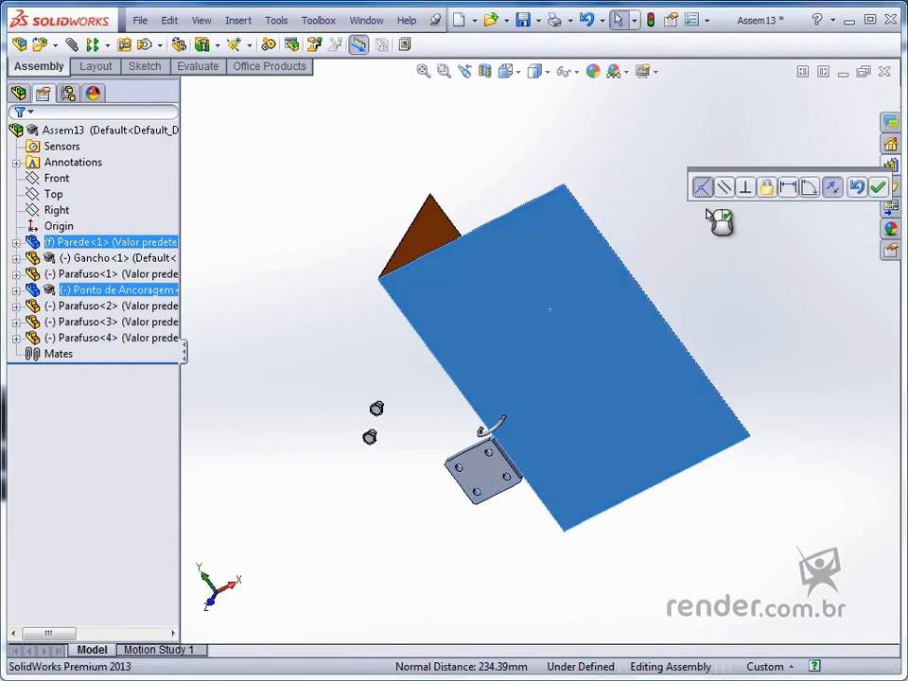
{"action": "left_click", "coordinate": [877, 188]}
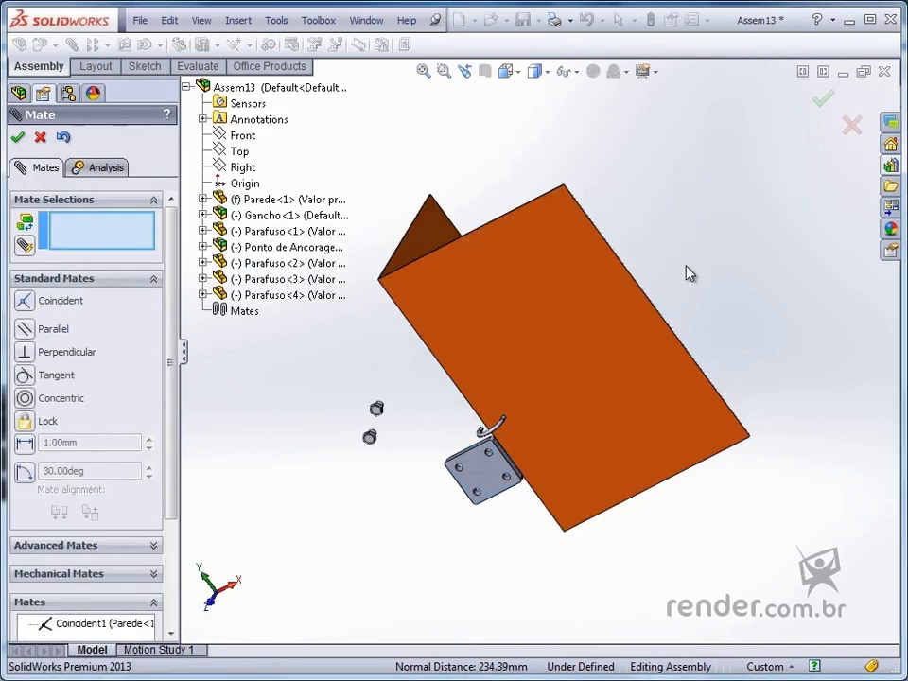
Add a 1500 mm distance mate between the anchor plate's upper side face and the wall's thin top face
{"action": "middle_click_drag", "start_coordinate": [658, 282], "coordinate": [465, 440]}
{"action": "scroll", "coordinate": [468, 443], "scroll_direction": "down", "scroll_amount": 5}
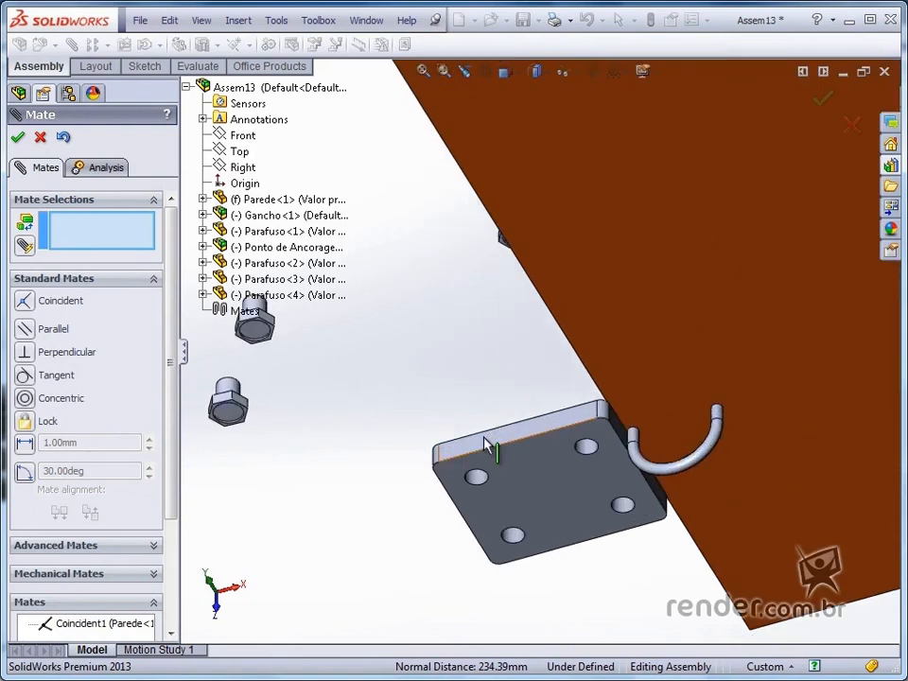
{"action": "left_click", "coordinate": [484, 444]}
{"action": "scroll", "coordinate": [473, 331], "scroll_direction": "up", "scroll_amount": 5}
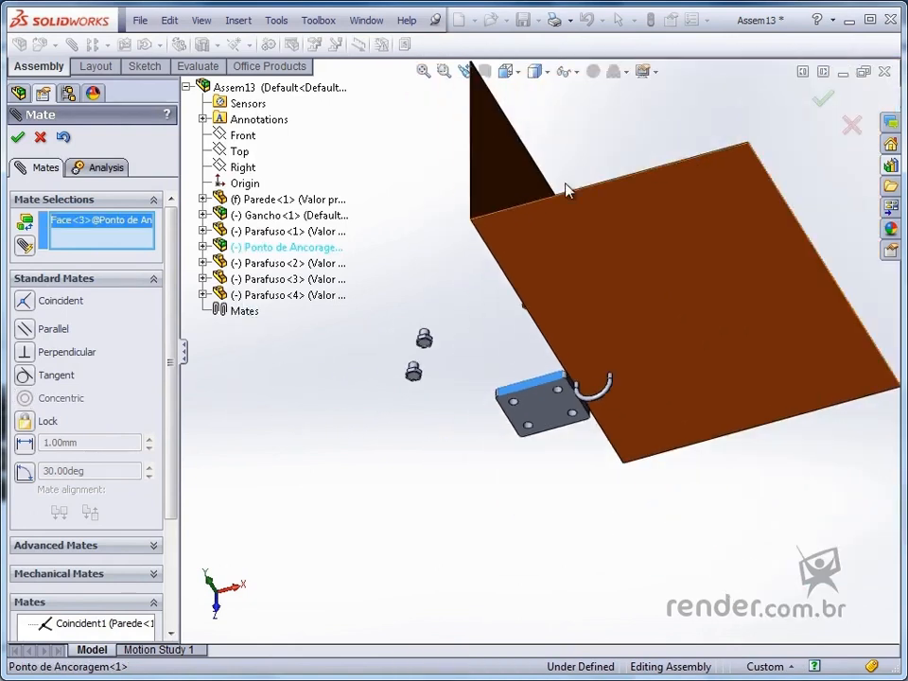
{"action": "scroll", "coordinate": [572, 186], "scroll_direction": "down", "scroll_amount": 1}
{"action": "scroll", "coordinate": [572, 187], "scroll_direction": "down", "scroll_amount": 5}
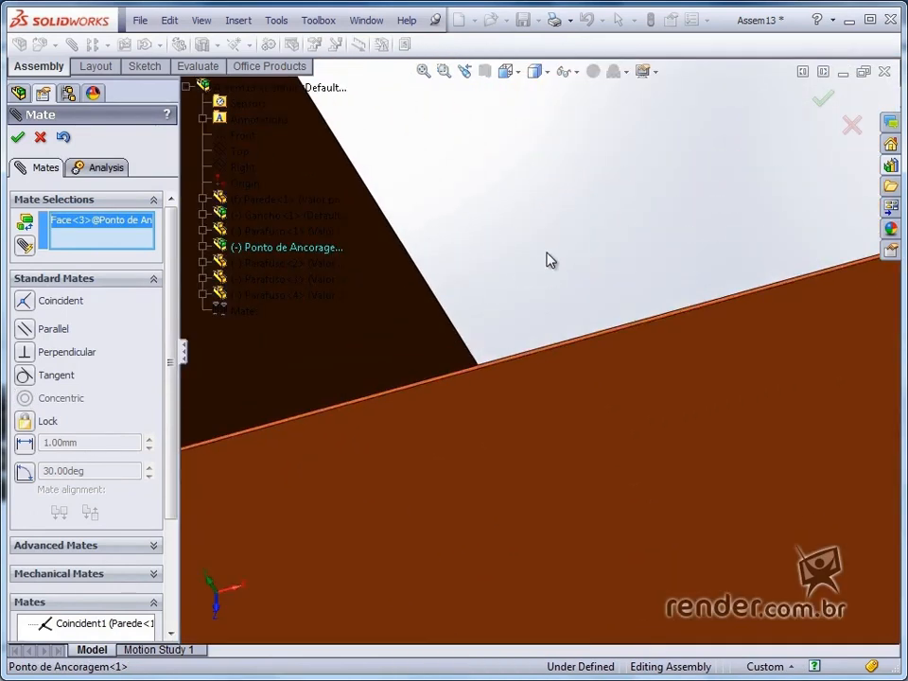
{"action": "scroll", "coordinate": [555, 393], "scroll_direction": "down", "scroll_amount": 2}
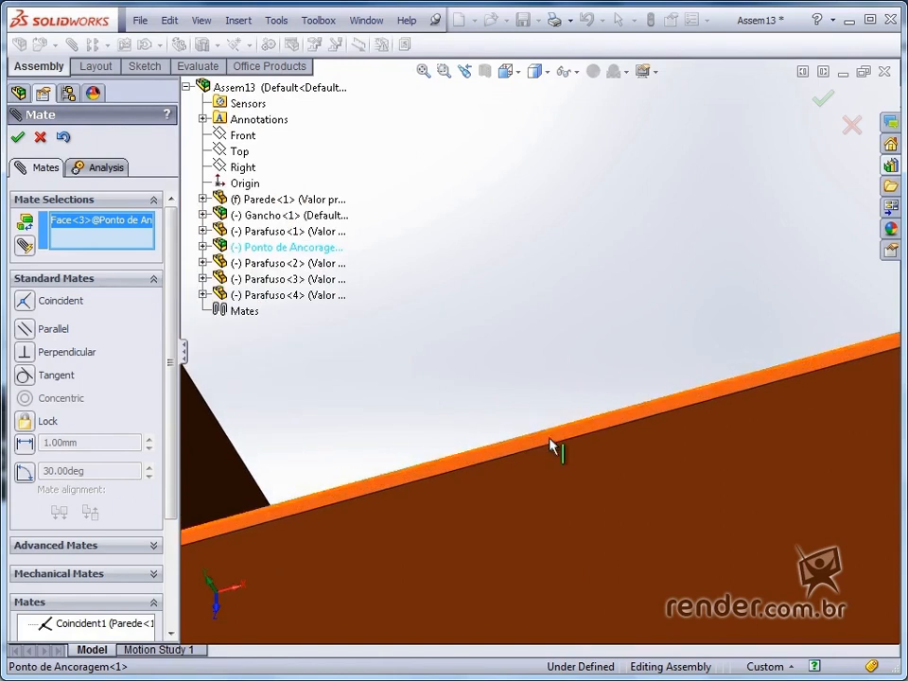
{"action": "left_click", "coordinate": [549, 440]}
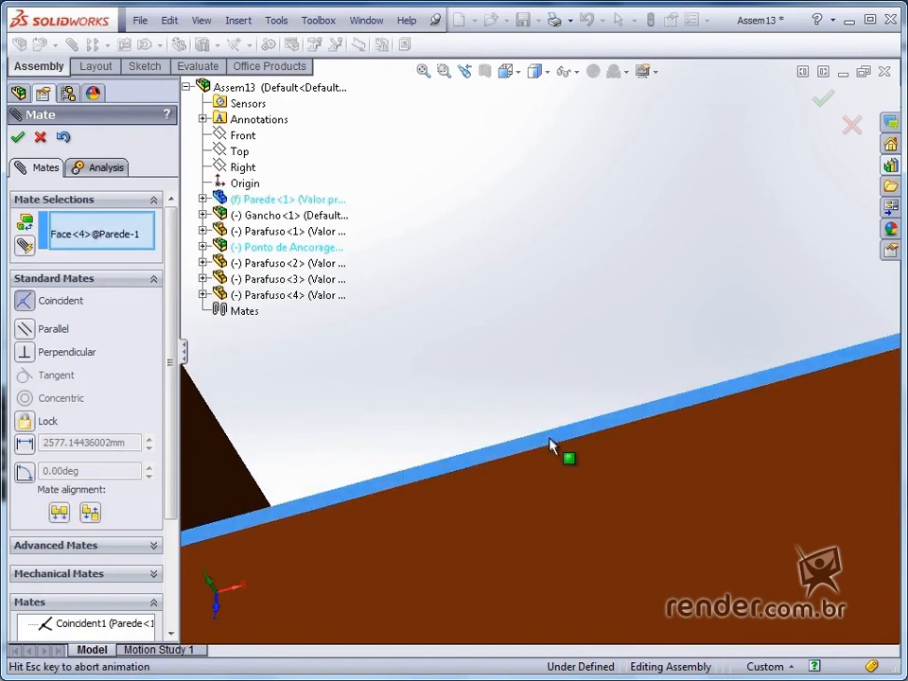
{"action": "left_click", "coordinate": [660, 468]}
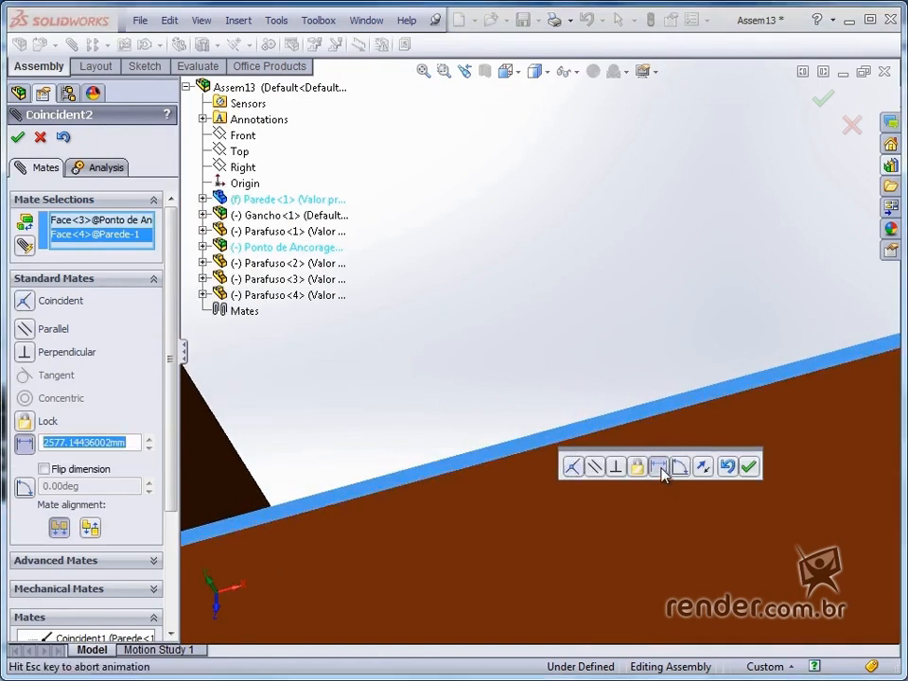
{"action": "scroll", "coordinate": [557, 352], "scroll_direction": "up", "scroll_amount": 5}
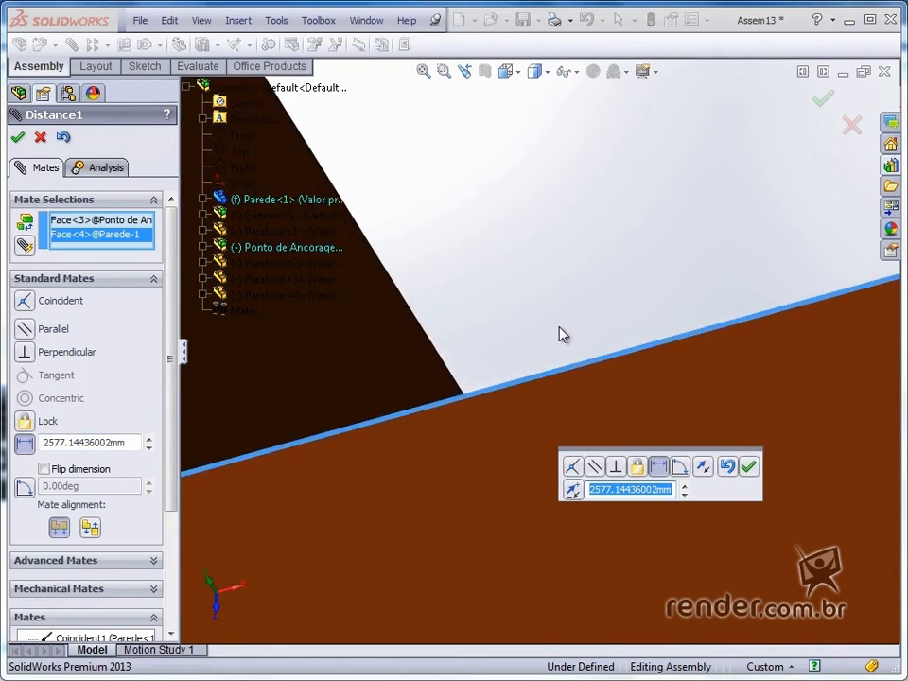
{"action": "type", "text": "15"}
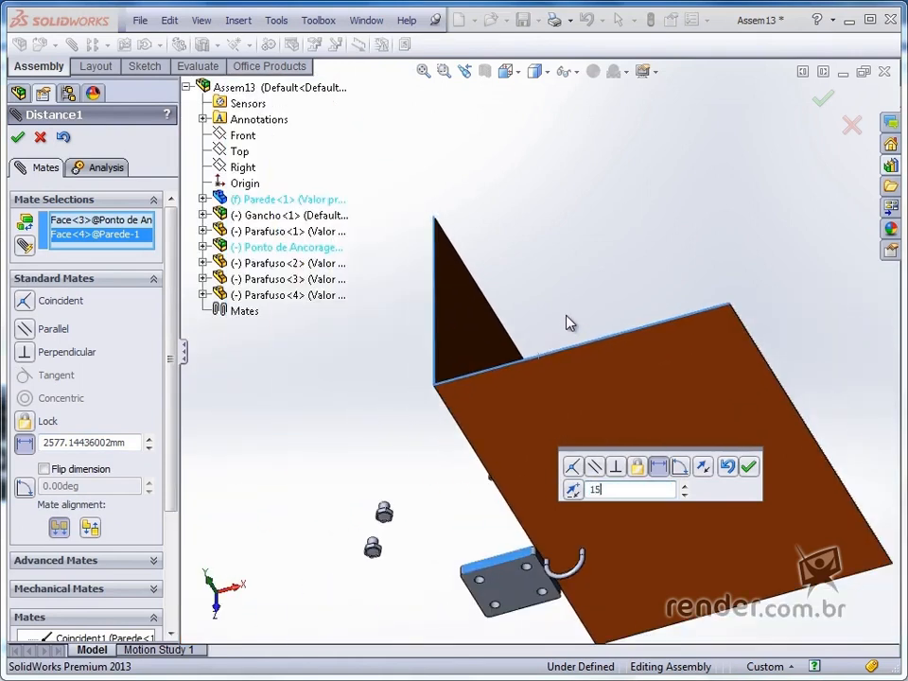
{"action": "type", "text": "00"}
{"action": "key", "text": "Return"}
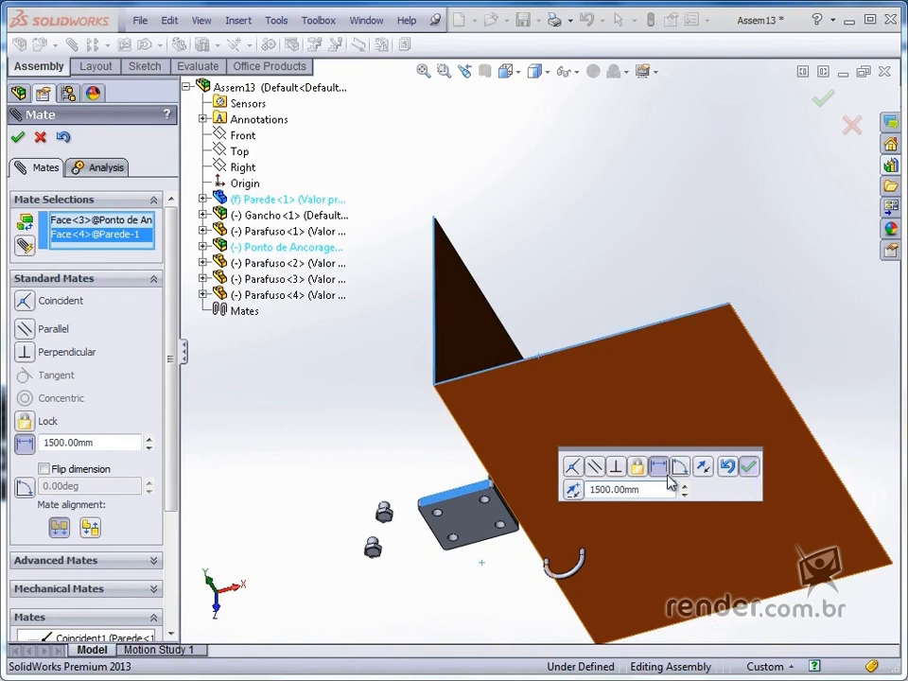
Add a 500 mm distance mate, with flipped dimension, between the adjoining wall's outer face and the anchor plate's side face nearest the corner
{"action": "middle_click_drag", "start_coordinate": [423, 551], "coordinate": [502, 525]}
{"action": "left_click", "coordinate": [421, 553]}
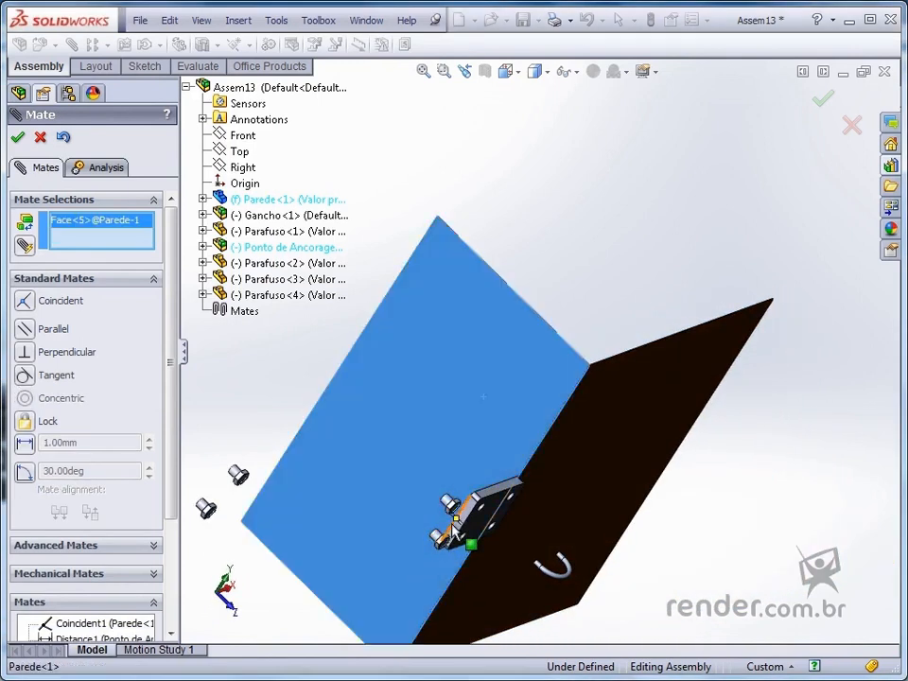
{"action": "scroll", "coordinate": [453, 525], "scroll_direction": "down", "scroll_amount": 5}
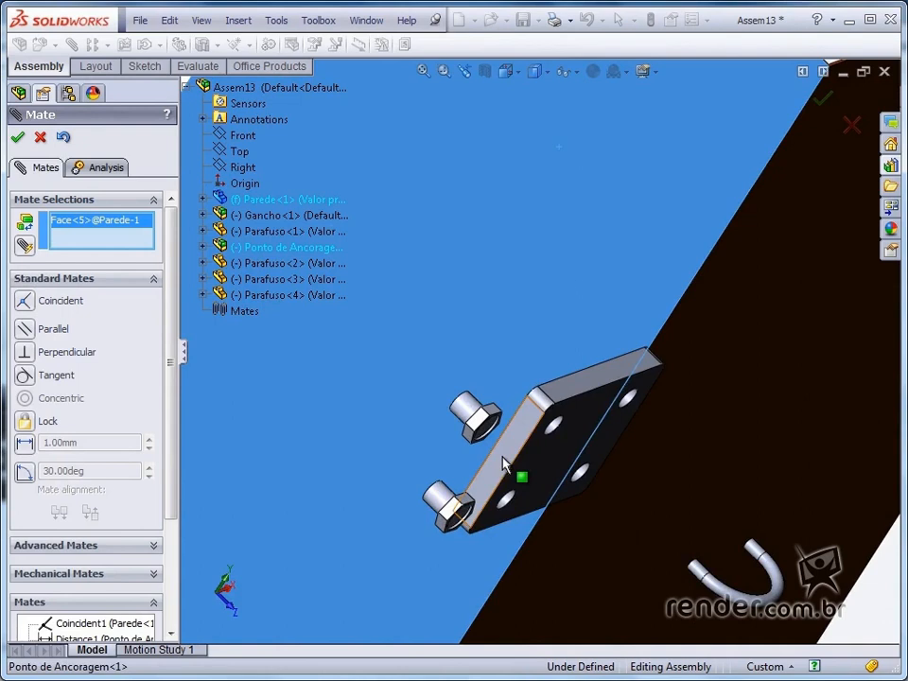
{"action": "left_click", "coordinate": [503, 459]}
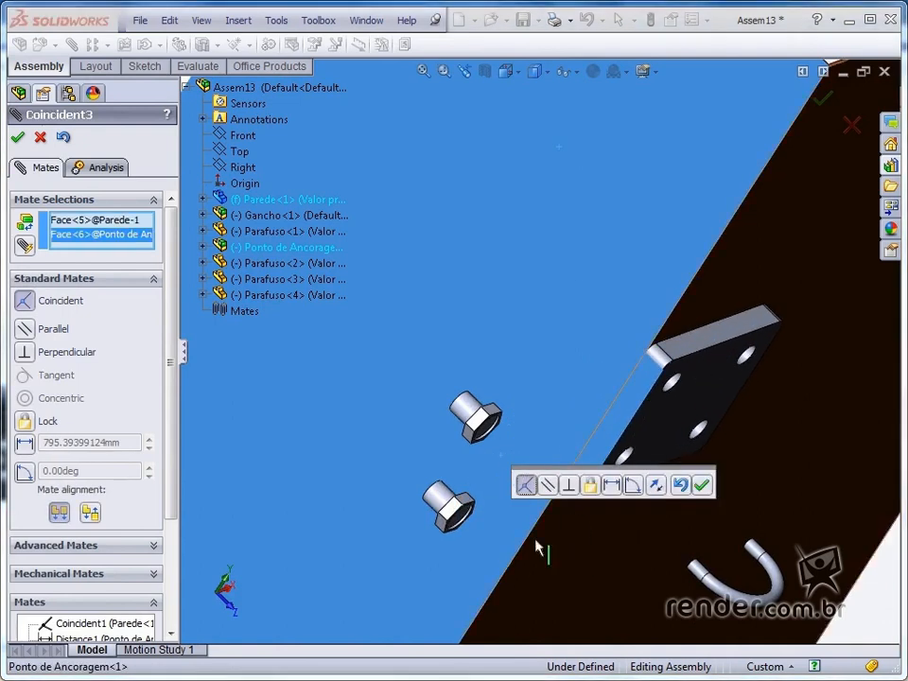
{"action": "middle_click_drag", "start_coordinate": [537, 547], "coordinate": [568, 530]}
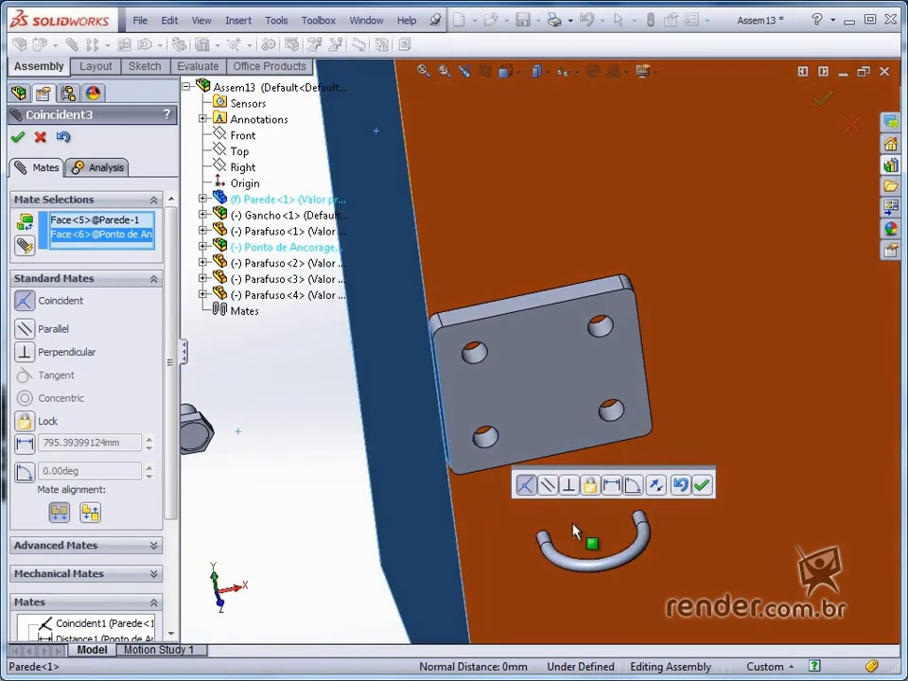
{"action": "left_click", "coordinate": [611, 485]}
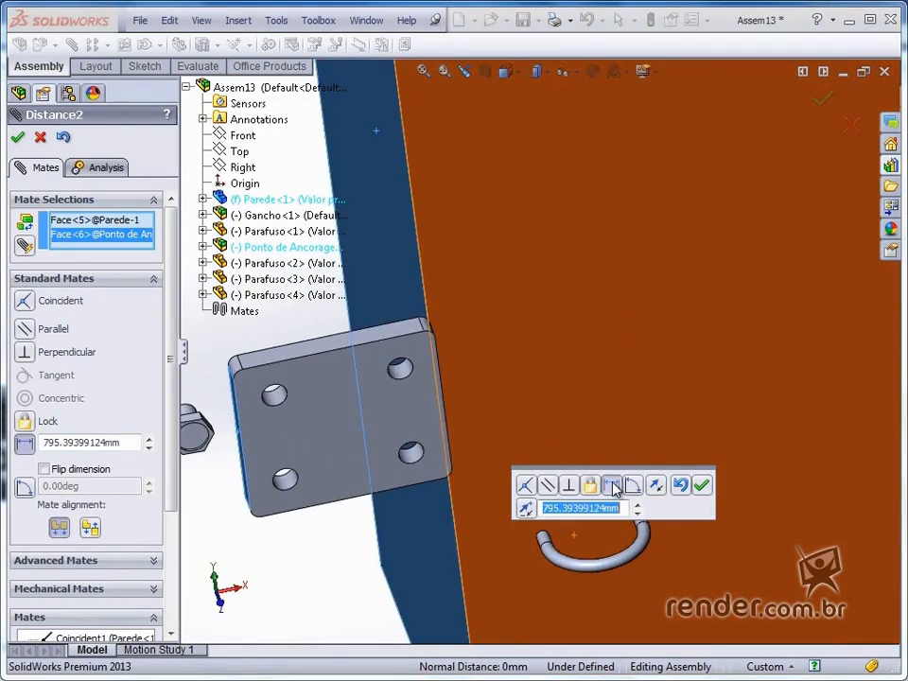
{"action": "type", "text": "500"}
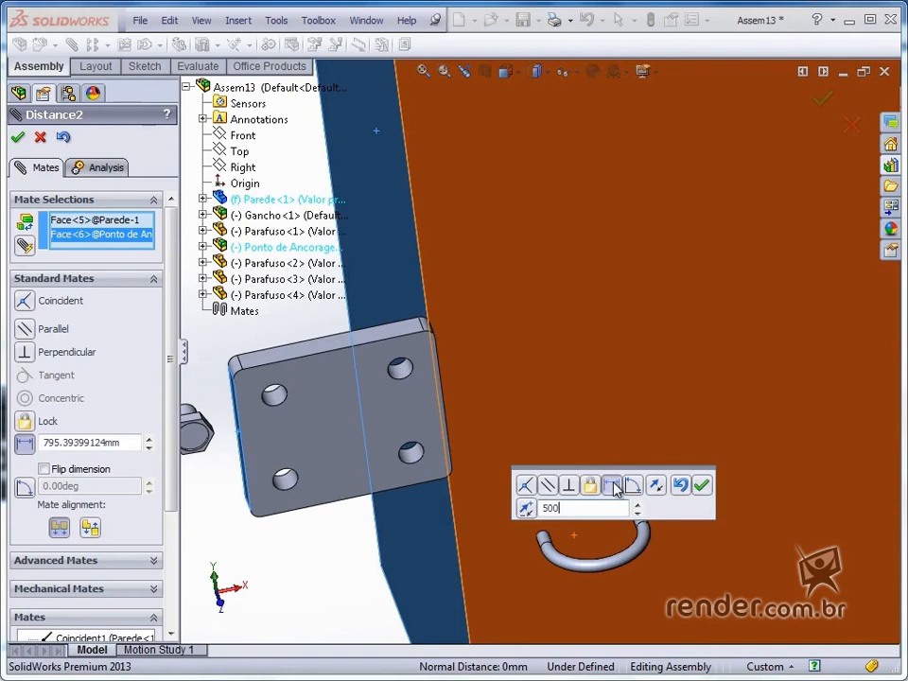
{"action": "key", "text": "Return"}
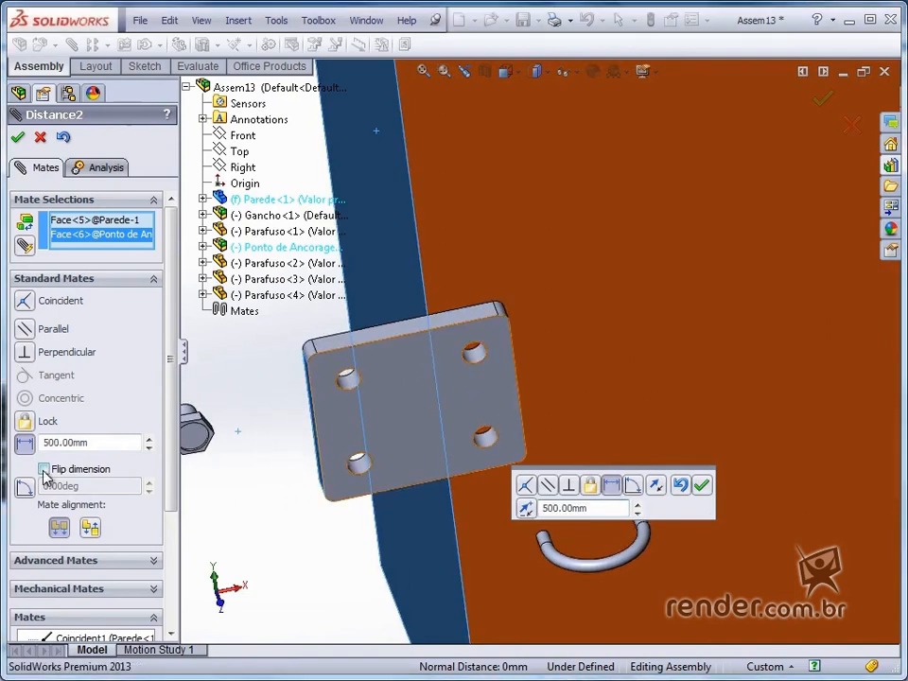
{"action": "left_click", "coordinate": [44, 470]}
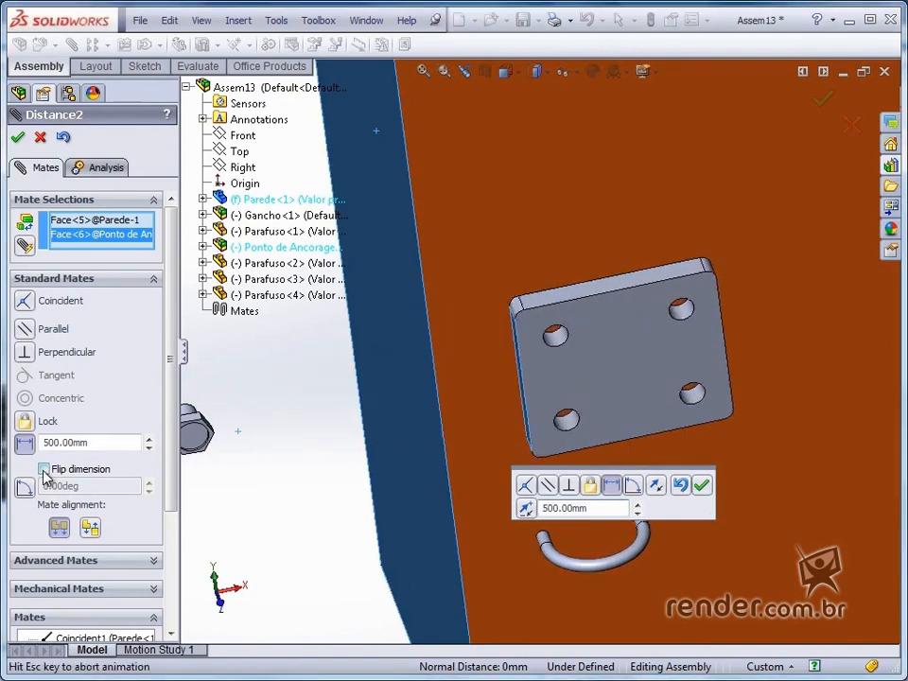
{"action": "left_click", "coordinate": [20, 138]}
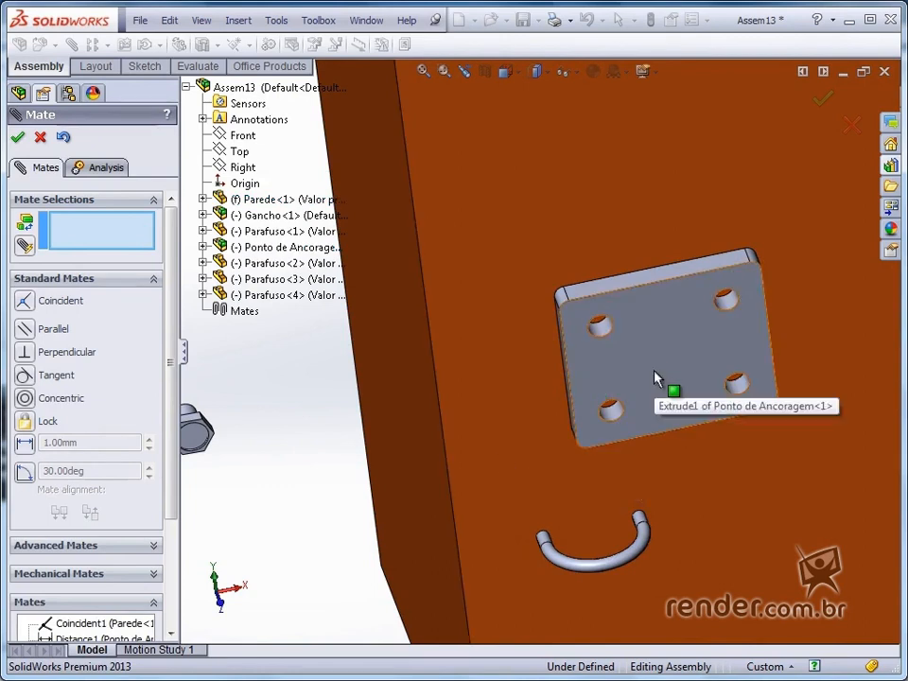
Add a coincident mate between the anchor plate's front face and one end face of the Gancho hook
{"action": "left_click", "coordinate": [654, 377]}
{"action": "middle_click_drag", "start_coordinate": [572, 511], "coordinate": [669, 551]}
{"action": "scroll", "coordinate": [662, 567], "scroll_direction": "down", "scroll_amount": 2}
{"action": "scroll", "coordinate": [676, 561], "scroll_direction": "down", "scroll_amount": 3}
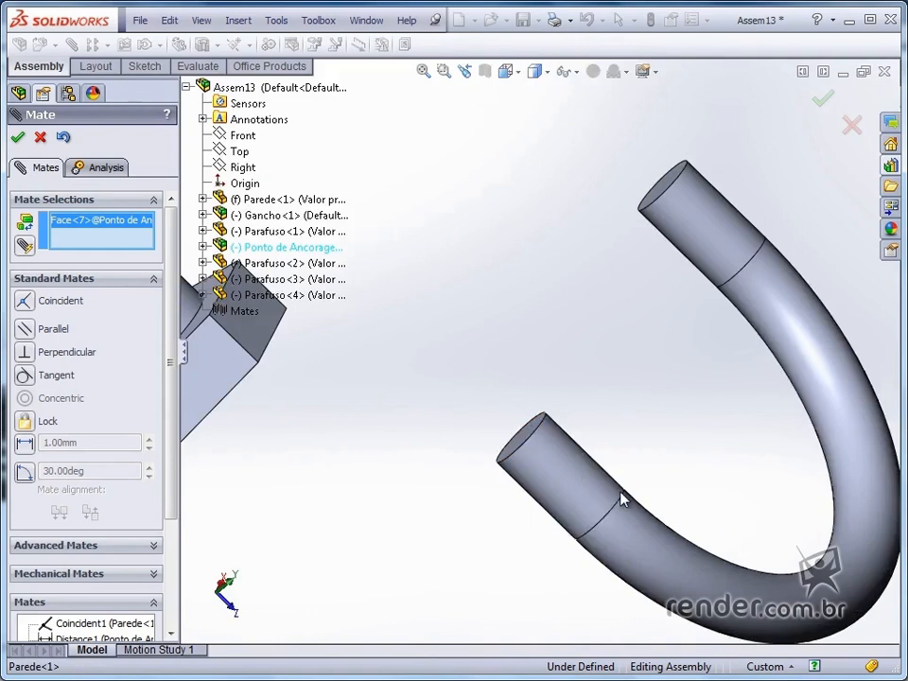
{"action": "left_click", "coordinate": [526, 443]}
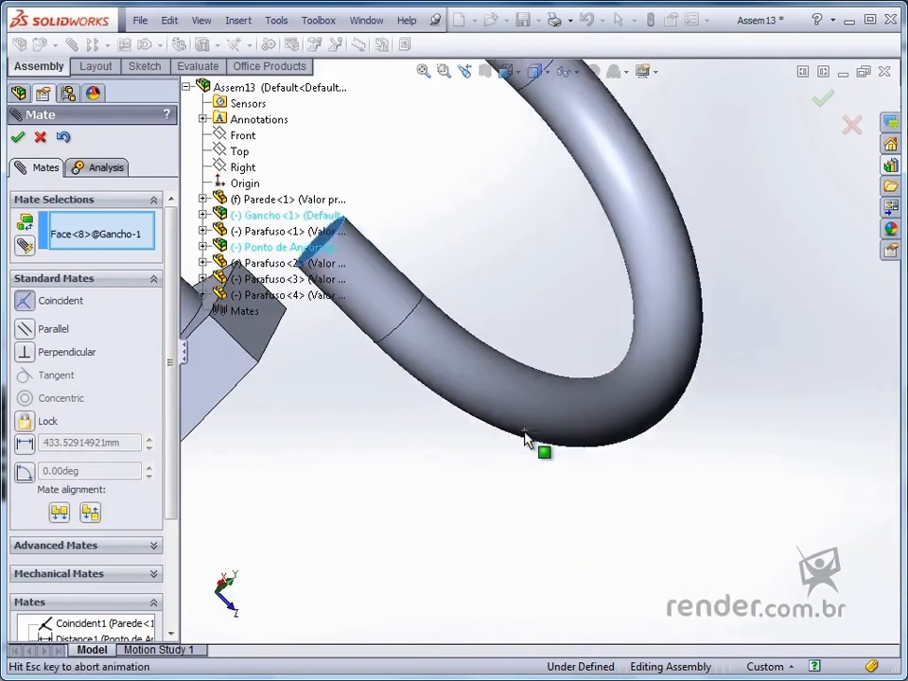
{"action": "left_click", "coordinate": [727, 463]}
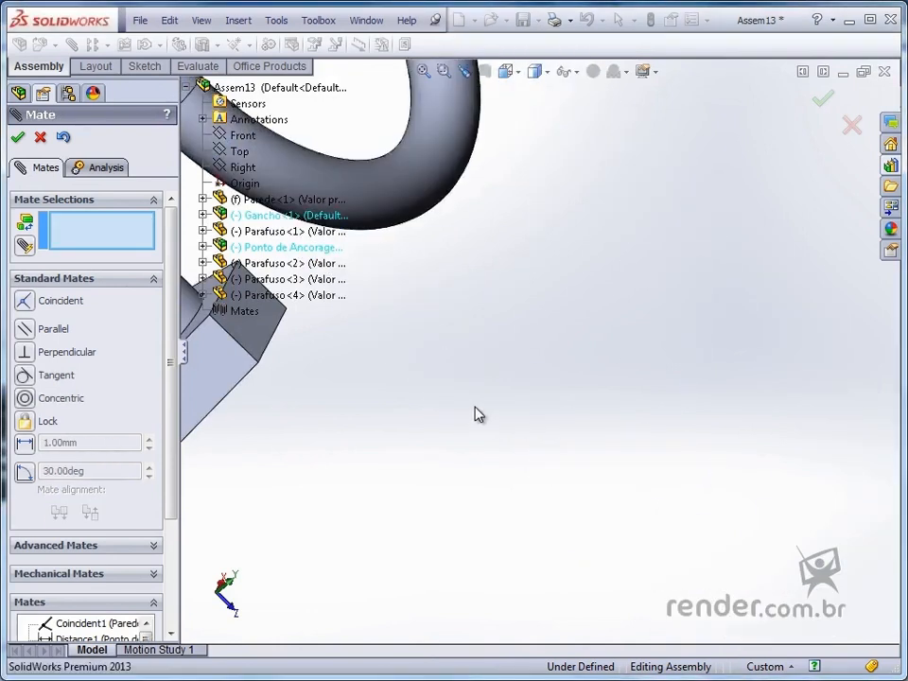
Add a coincident mate between the Gancho hook's other end face and the anchor plate's front face
{"action": "scroll", "coordinate": [476, 408], "scroll_direction": "up", "scroll_amount": 5}
{"action": "middle_click_drag", "start_coordinate": [476, 407], "coordinate": [677, 346]}
{"action": "left_click_drag", "start_coordinate": [668, 339], "coordinate": [534, 397]}
{"action": "middle_click_drag", "start_coordinate": [565, 354], "coordinate": [578, 384]}
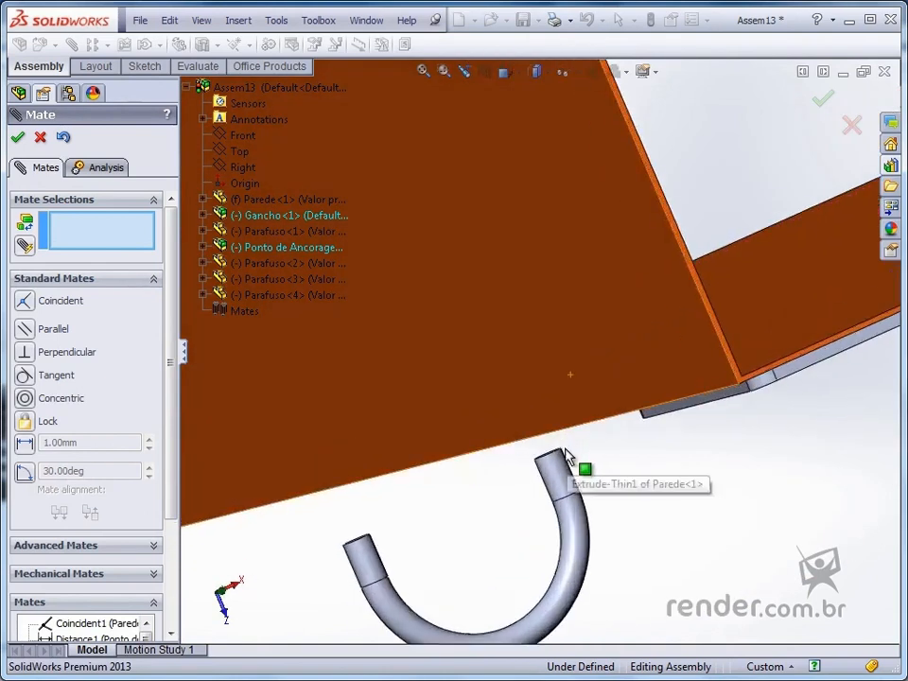
{"action": "scroll", "coordinate": [565, 460], "scroll_direction": "down", "scroll_amount": 8}
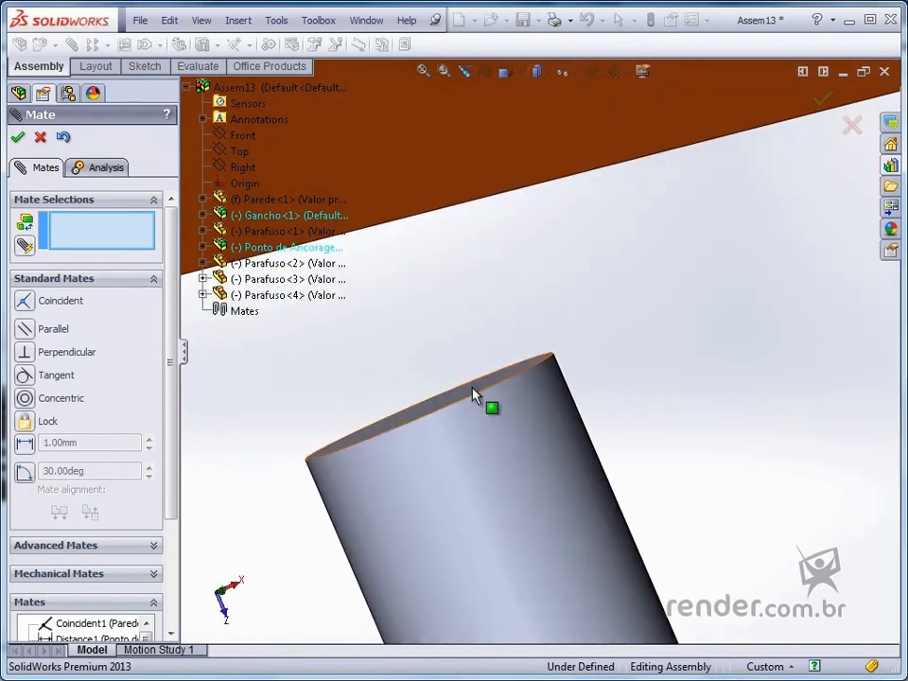
{"action": "left_click", "coordinate": [473, 392]}
{"action": "scroll", "coordinate": [592, 429], "scroll_direction": "up", "scroll_amount": 3}
{"action": "scroll", "coordinate": [586, 419], "scroll_direction": "up", "scroll_amount": 7}
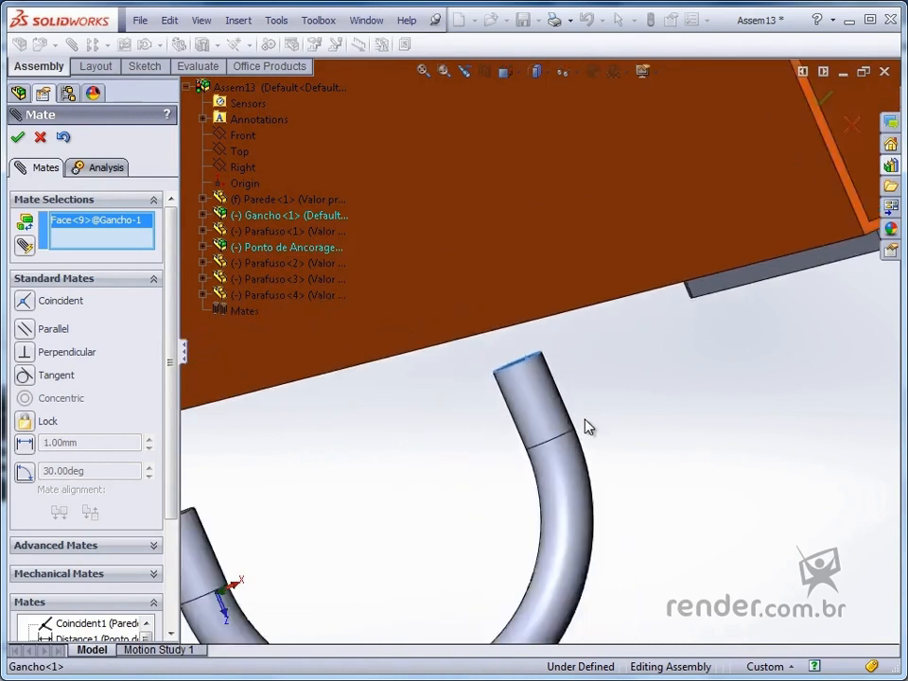
{"action": "middle_click_drag", "start_coordinate": [673, 413], "coordinate": [616, 315]}
{"action": "scroll", "coordinate": [610, 319], "scroll_direction": "up", "scroll_amount": 4}
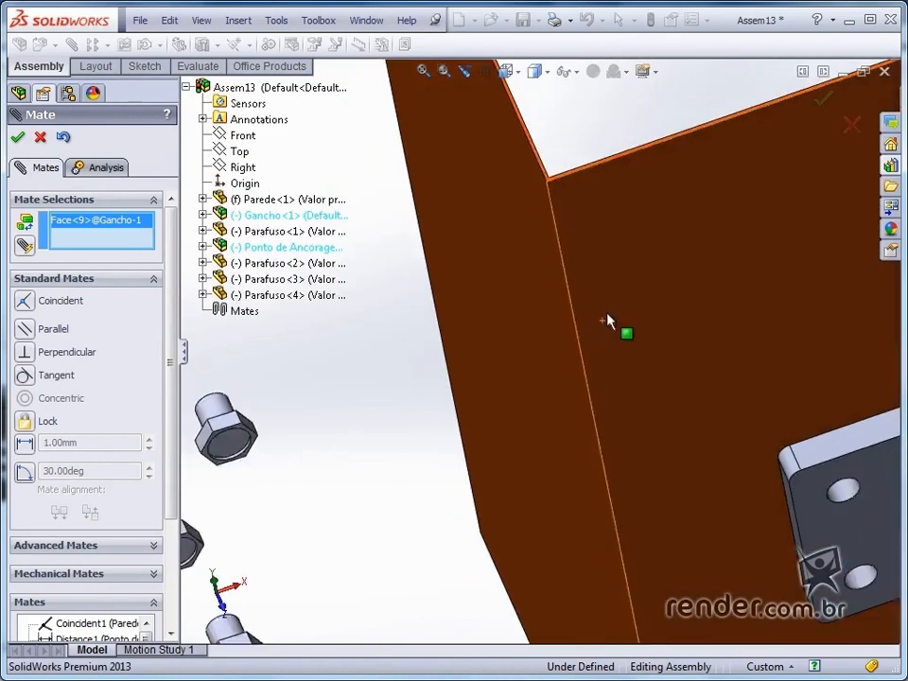
{"action": "left_click", "coordinate": [815, 469]}
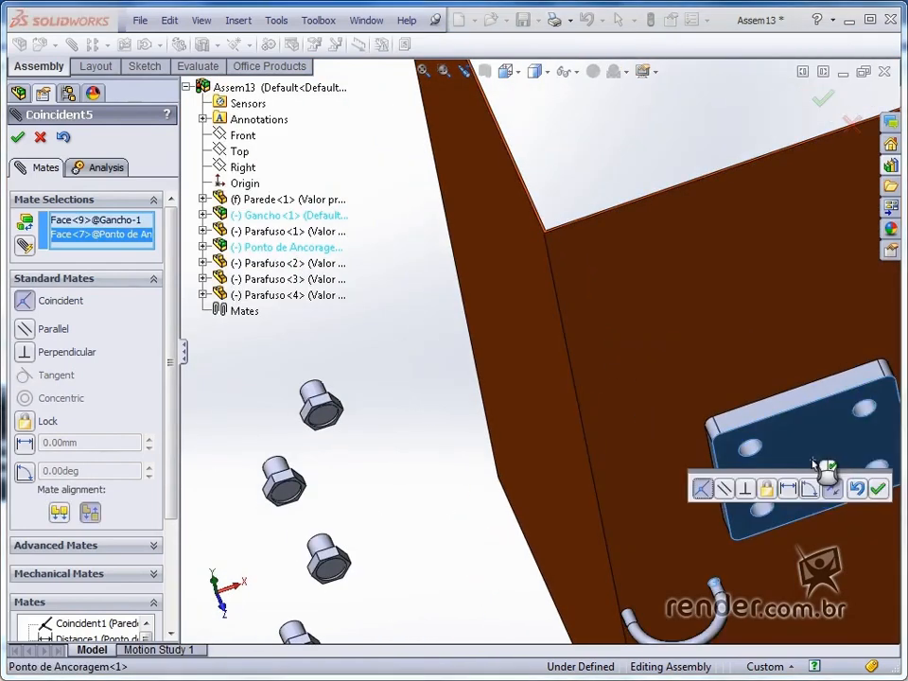
{"action": "left_click", "coordinate": [878, 487]}
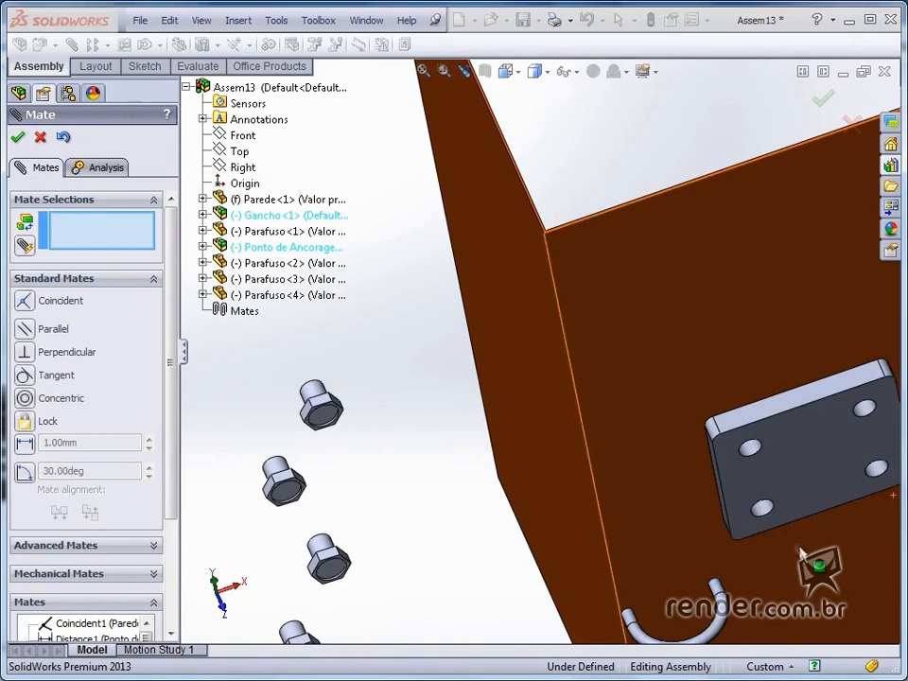
Move the hook just below the anchor plate and mate its Top plane parallel to the plate's upper side face
{"action": "left_click_drag", "start_coordinate": [765, 578], "coordinate": [903, 529]}
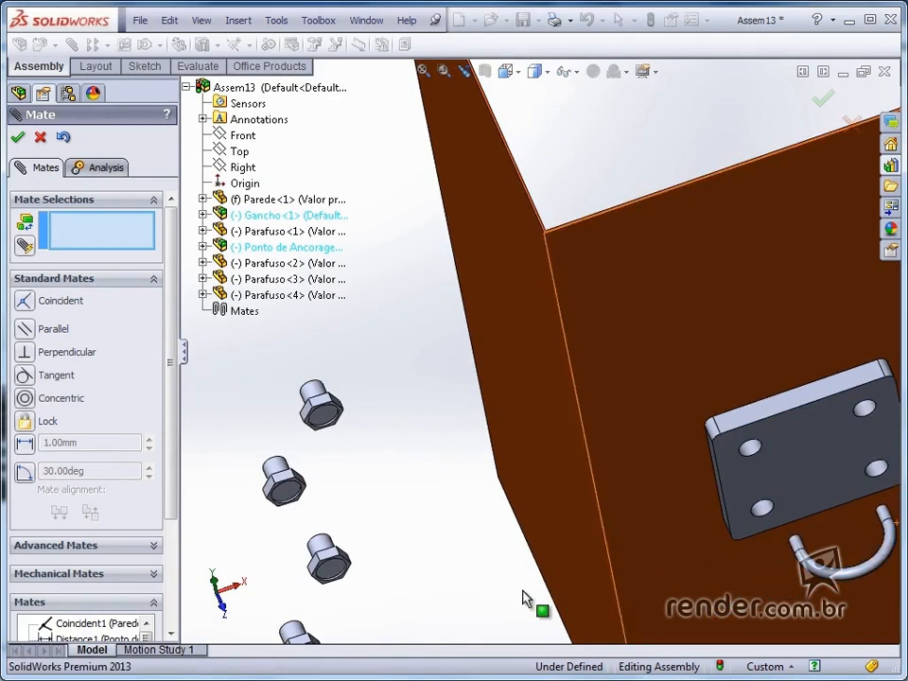
{"action": "scroll", "coordinate": [451, 555], "scroll_direction": "up", "scroll_amount": 3}
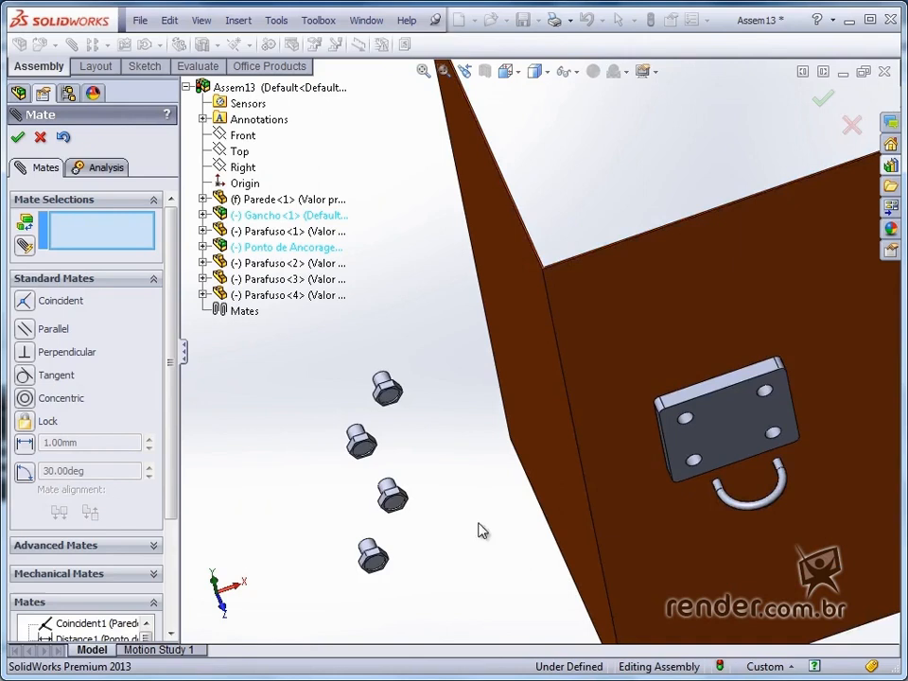
{"action": "left_click", "coordinate": [726, 372]}
{"action": "scroll", "coordinate": [727, 373], "scroll_direction": "down", "scroll_amount": 2}
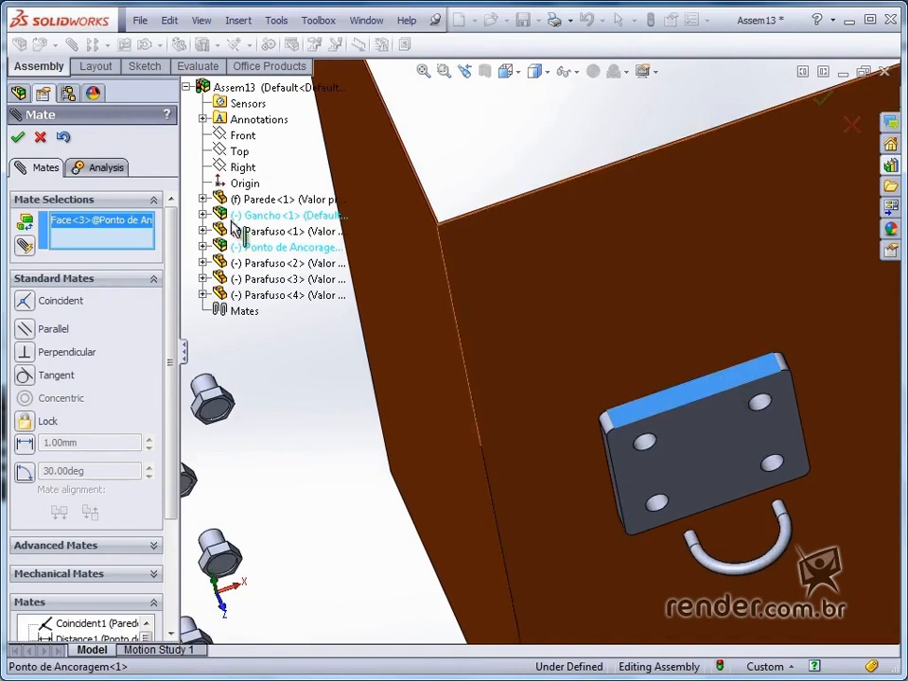
{"action": "left_click", "coordinate": [203, 216]}
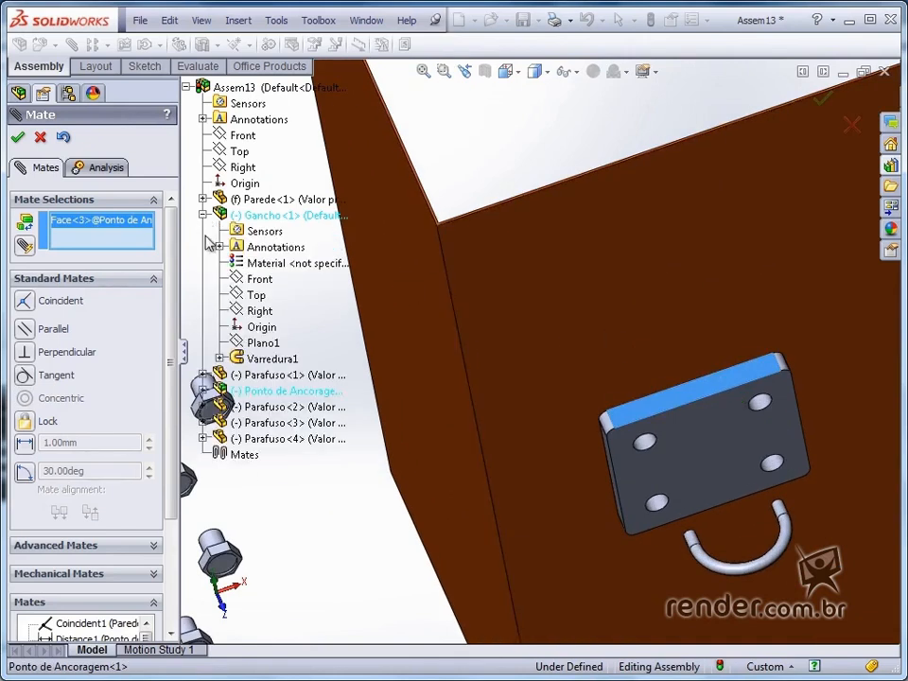
{"action": "left_click", "coordinate": [256, 296]}
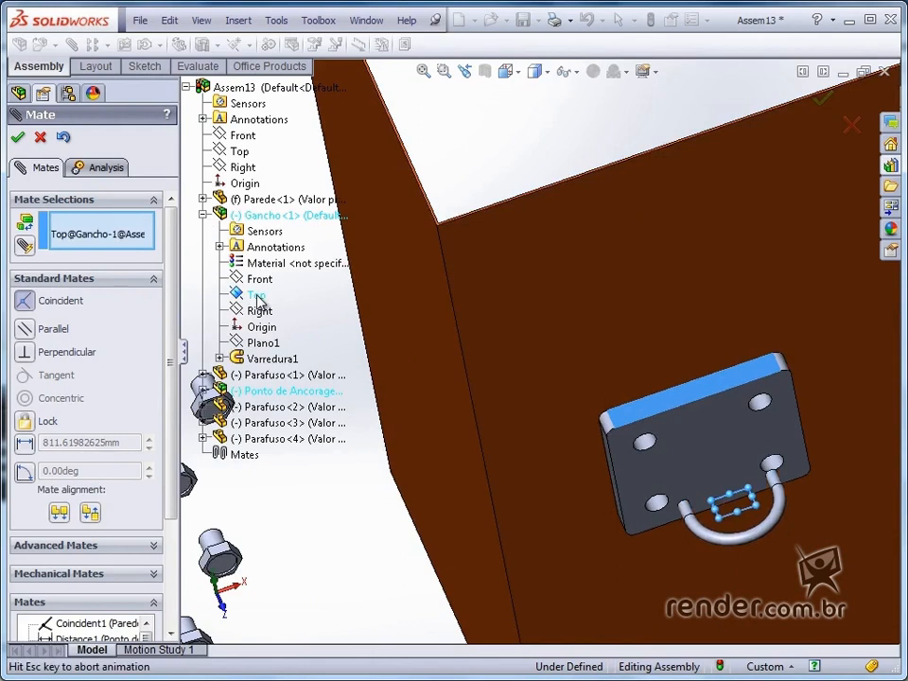
{"action": "left_click", "coordinate": [29, 333]}
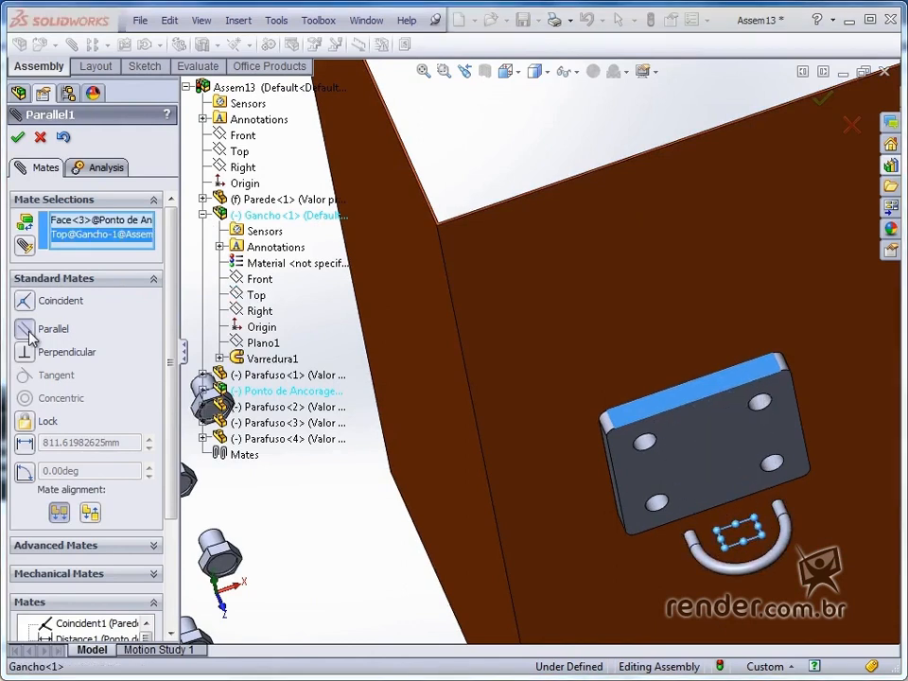
{"action": "left_click", "coordinate": [19, 138]}
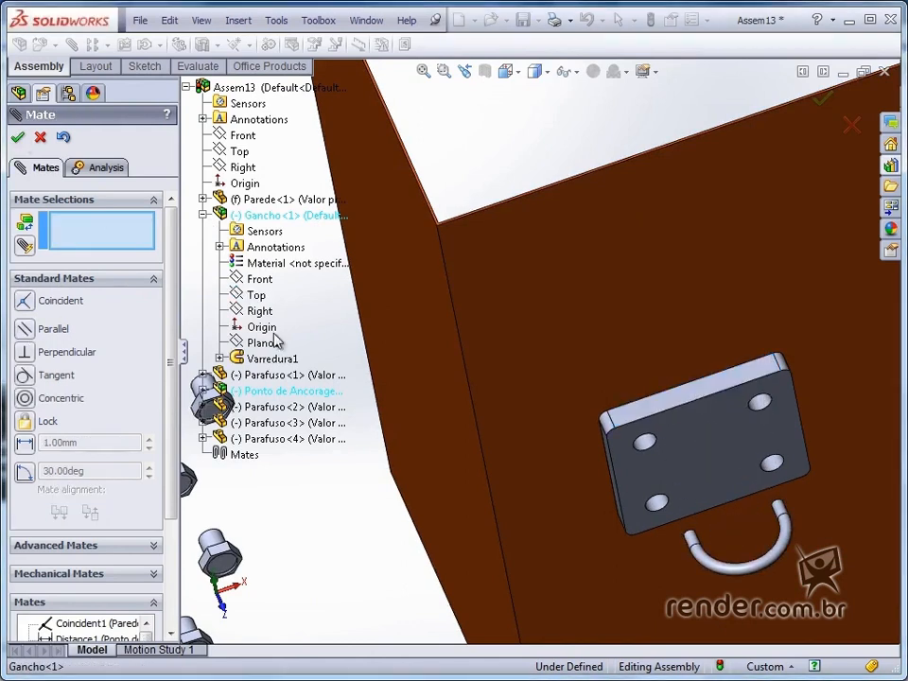
Add a 184.5 mm distance mate between the plate's side face nearest the wall corner and the cylindrical end of the hook's nearer leg
{"action": "middle_click_drag", "start_coordinate": [567, 513], "coordinate": [612, 480]}
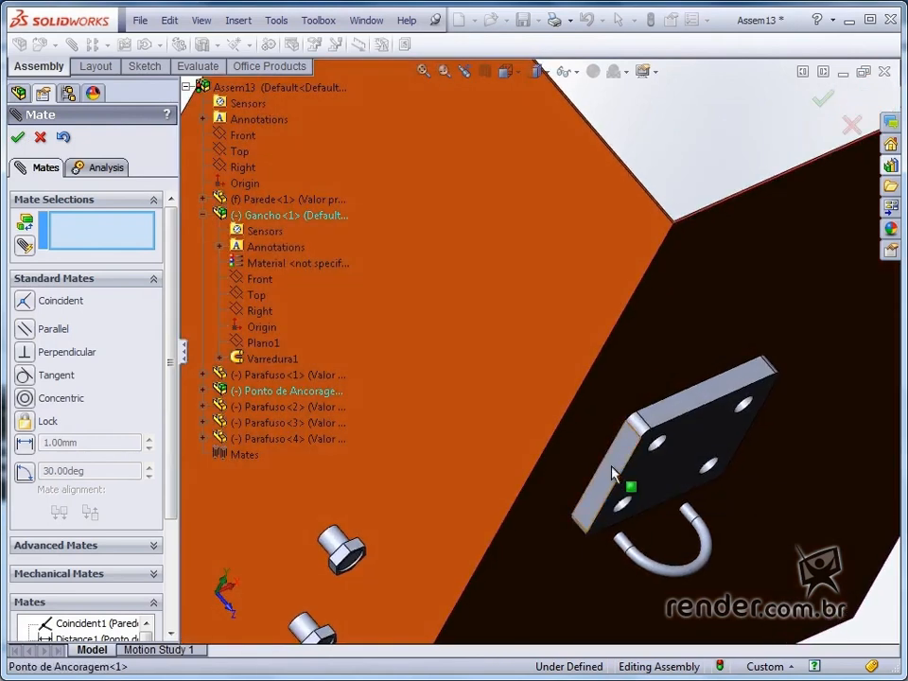
{"action": "left_click", "coordinate": [610, 473]}
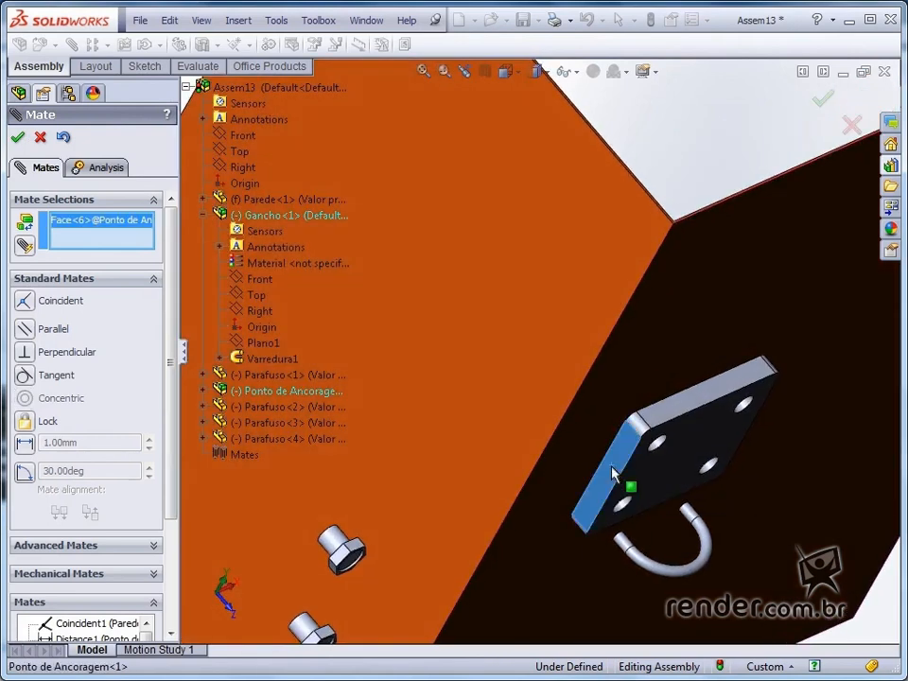
{"action": "left_click", "coordinate": [624, 543]}
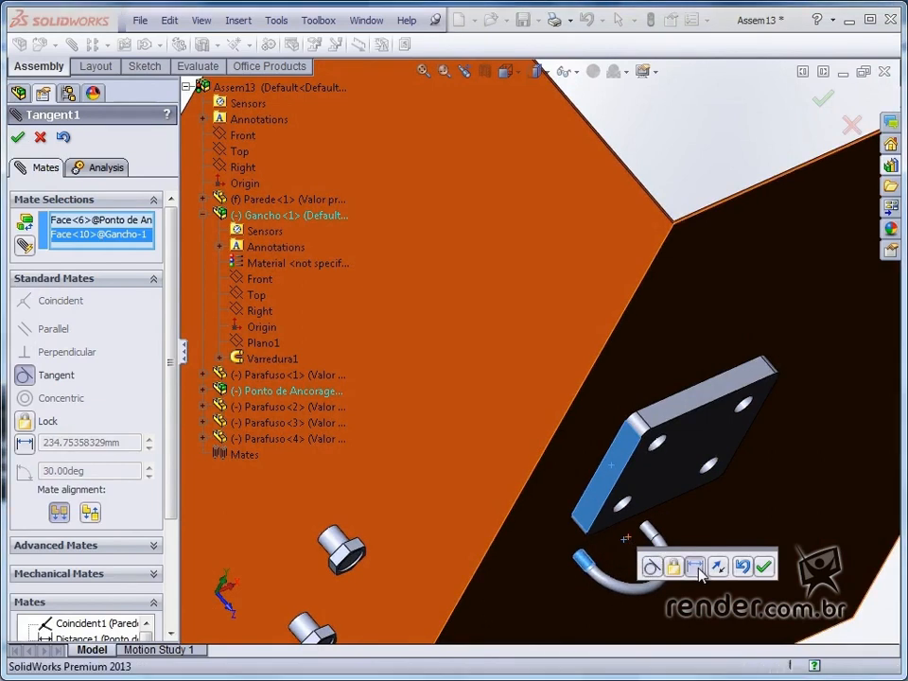
{"action": "left_click", "coordinate": [696, 568]}
{"action": "type", "text": "184,5"}
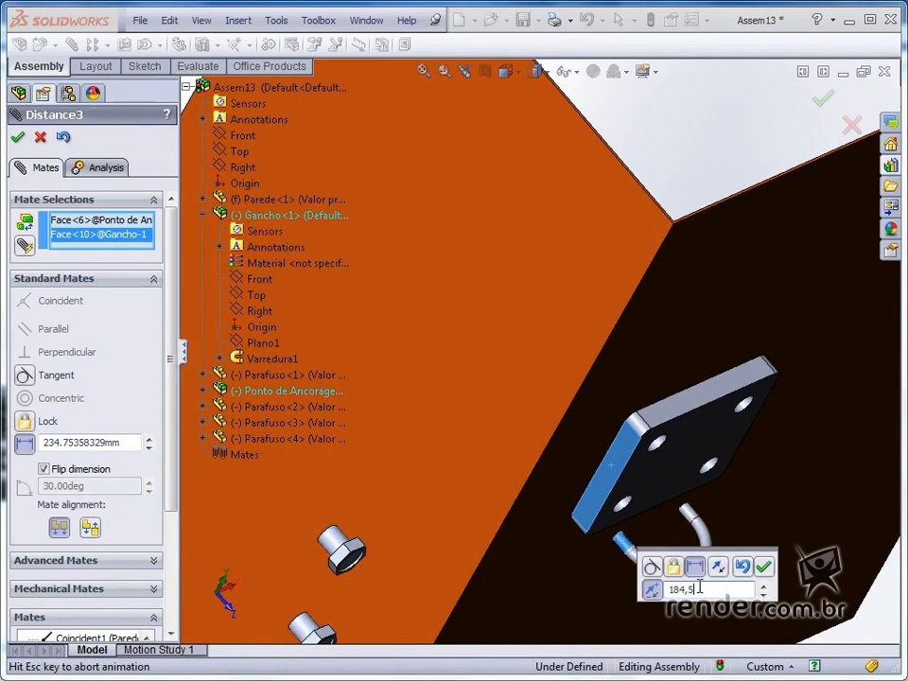
{"action": "key", "text": "Return"}
{"action": "middle_click_drag", "start_coordinate": [689, 517], "coordinate": [628, 473]}
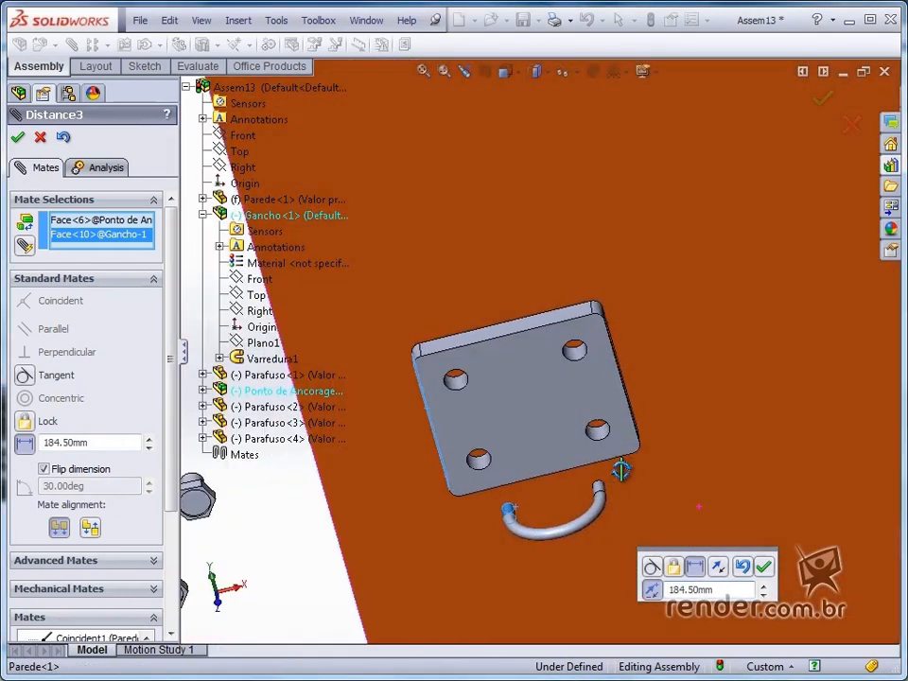
{"action": "left_click", "coordinate": [764, 570]}
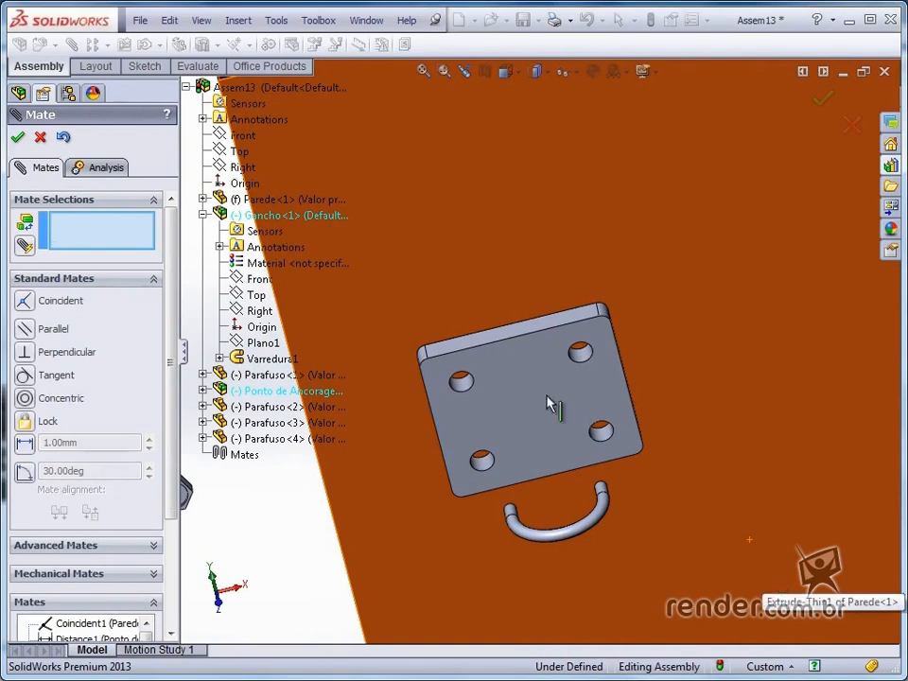
Add a 325 mm distance mate between the plate's upper side face and the same cylindrical end of the hook
{"action": "left_click", "coordinate": [521, 333]}
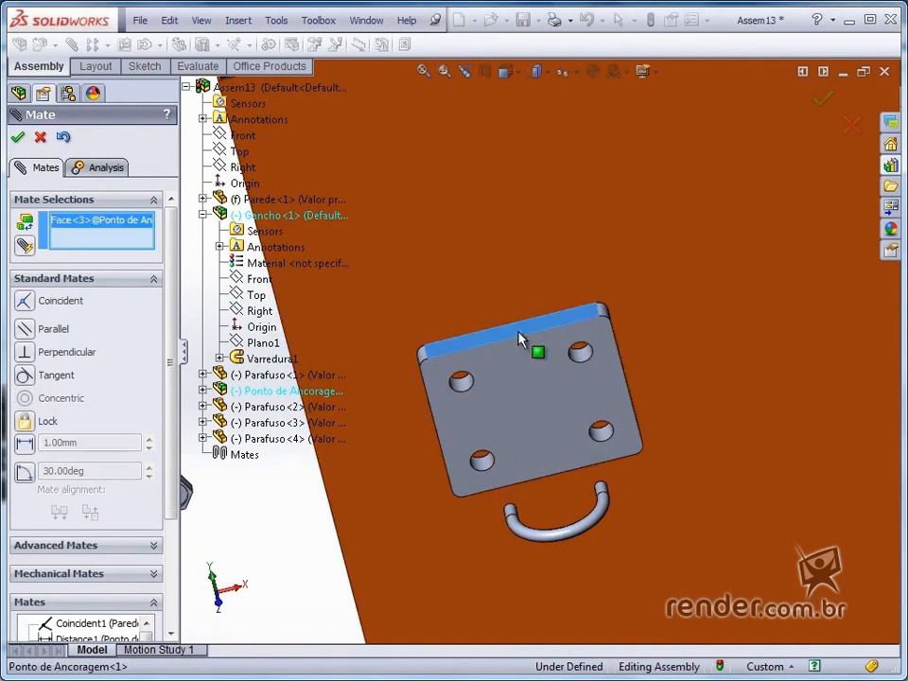
{"action": "left_click", "coordinate": [512, 514]}
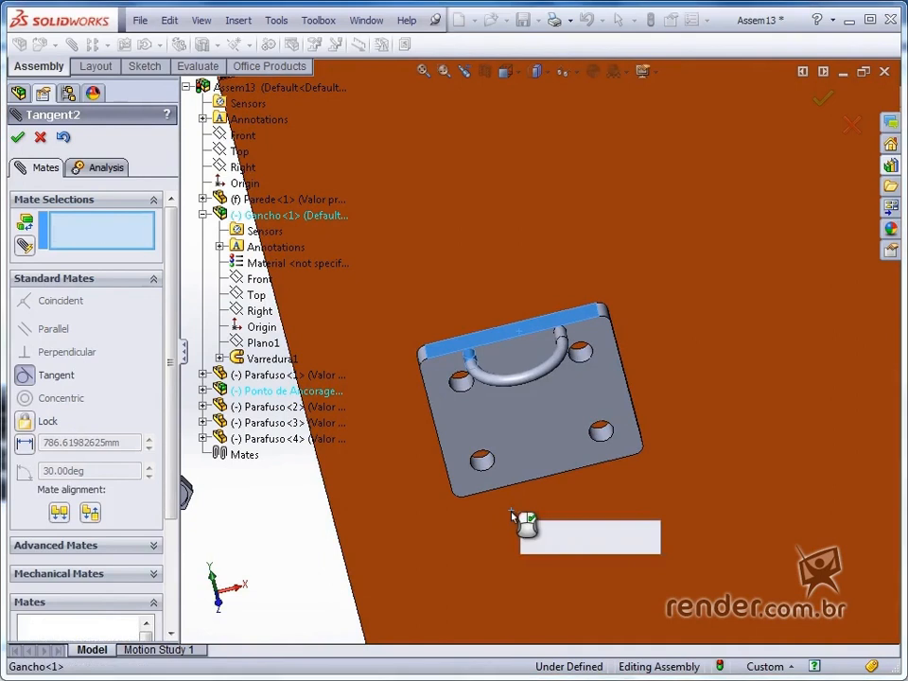
{"action": "left_click", "coordinate": [581, 542]}
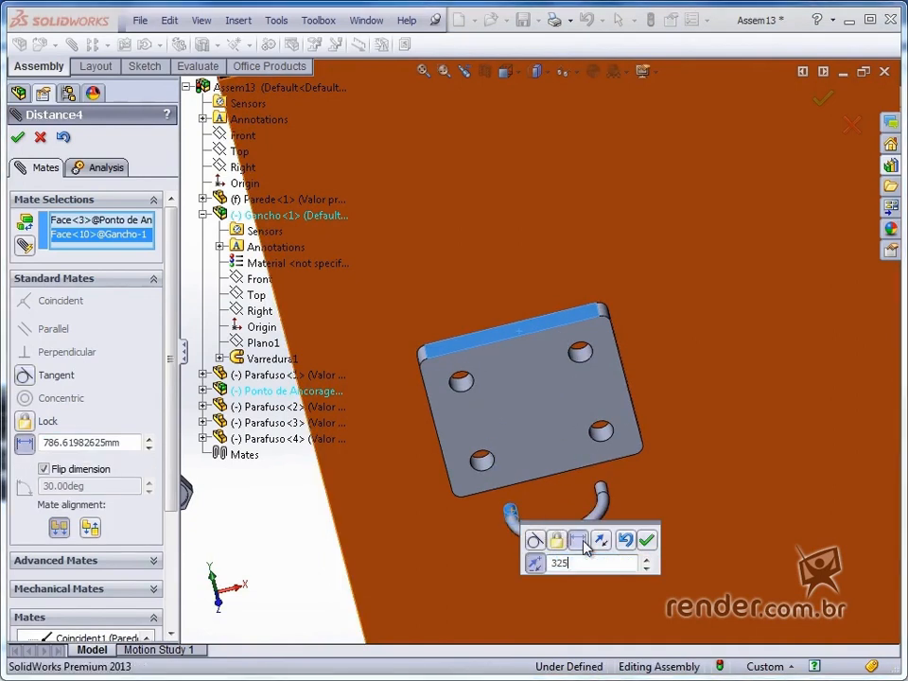
{"action": "key", "text": "Return"}
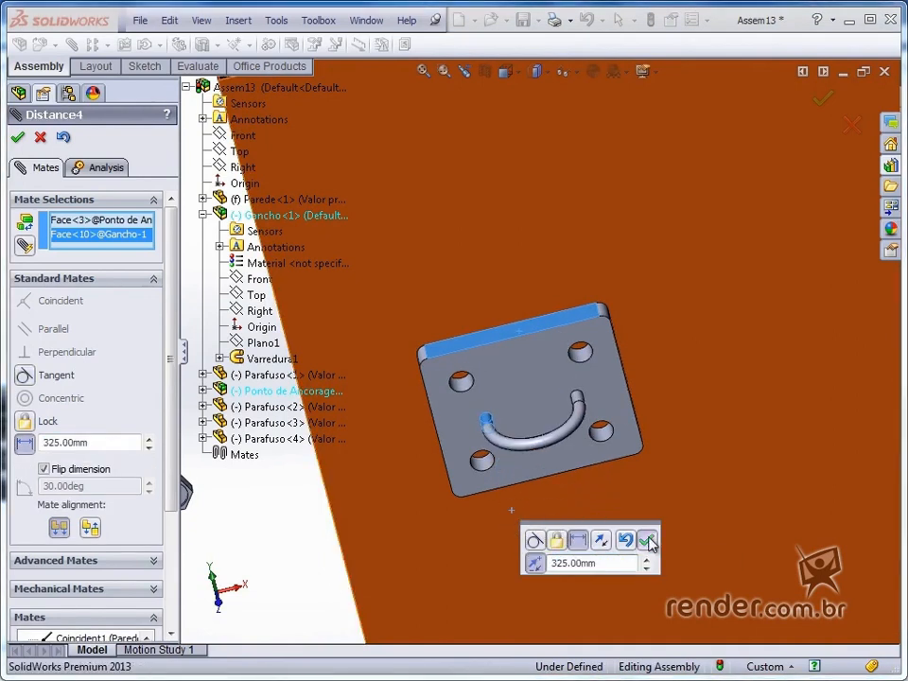
Accept the distance mate and add a concentric mate between Parafuso<1>'s shank and the plate's upper hole nearest the wall corner
{"action": "key", "text": "Return"}
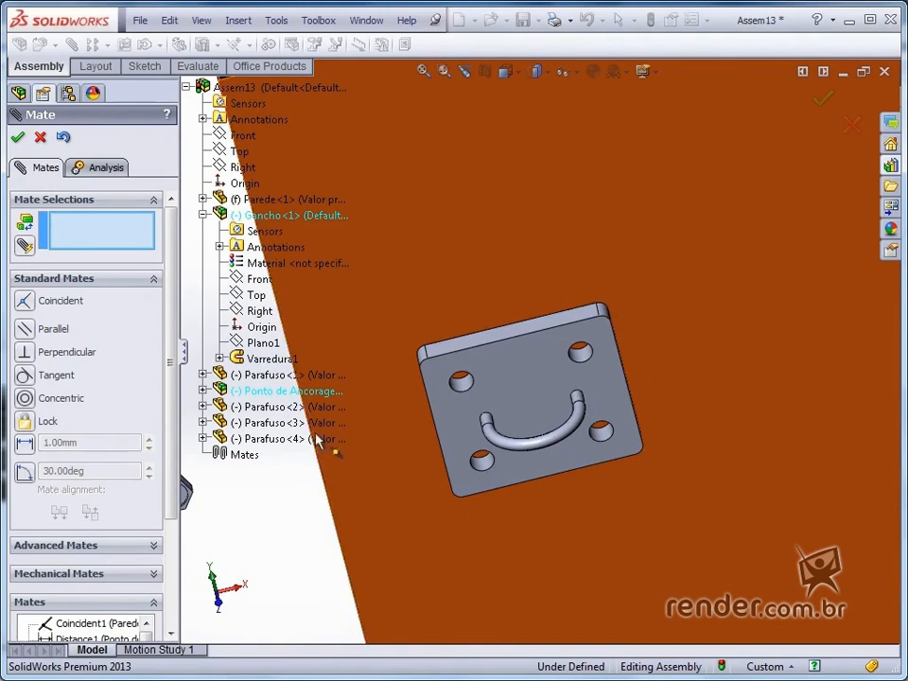
{"action": "key", "text": "z"}
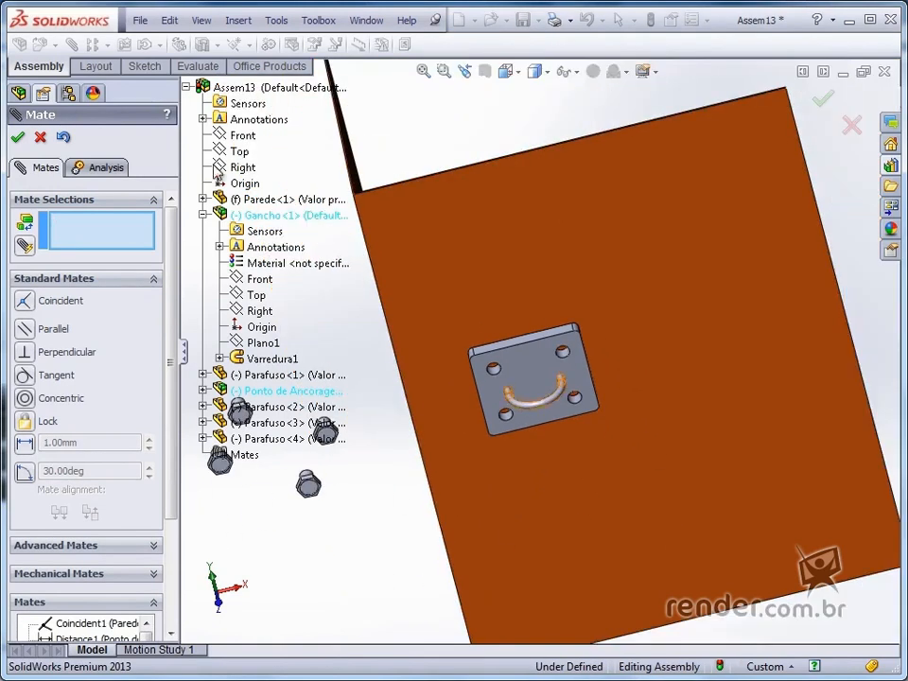
{"action": "left_click", "coordinate": [187, 87]}
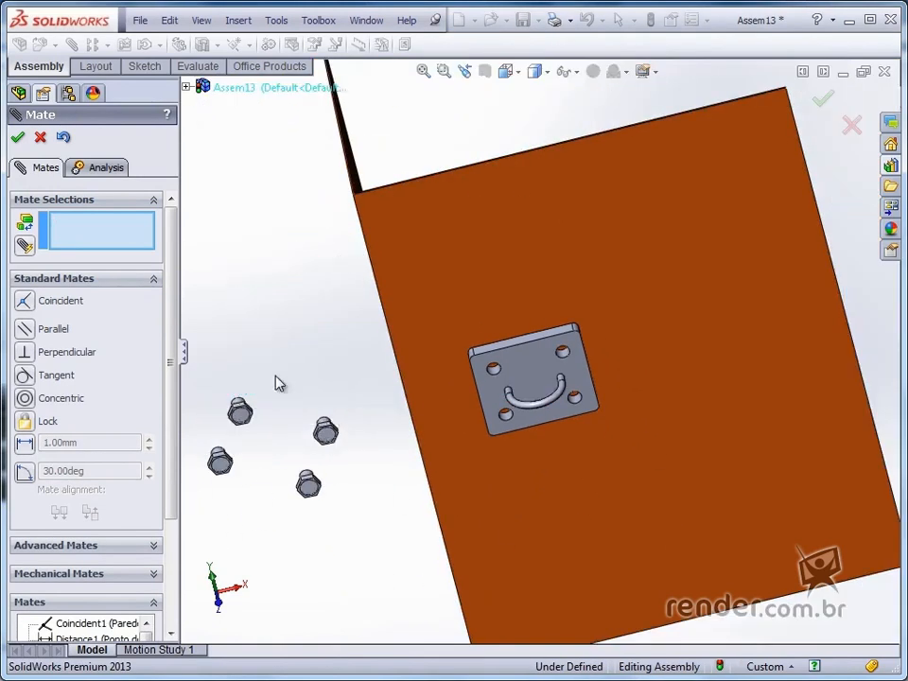
{"action": "scroll", "coordinate": [278, 383], "scroll_direction": "down", "scroll_amount": 3}
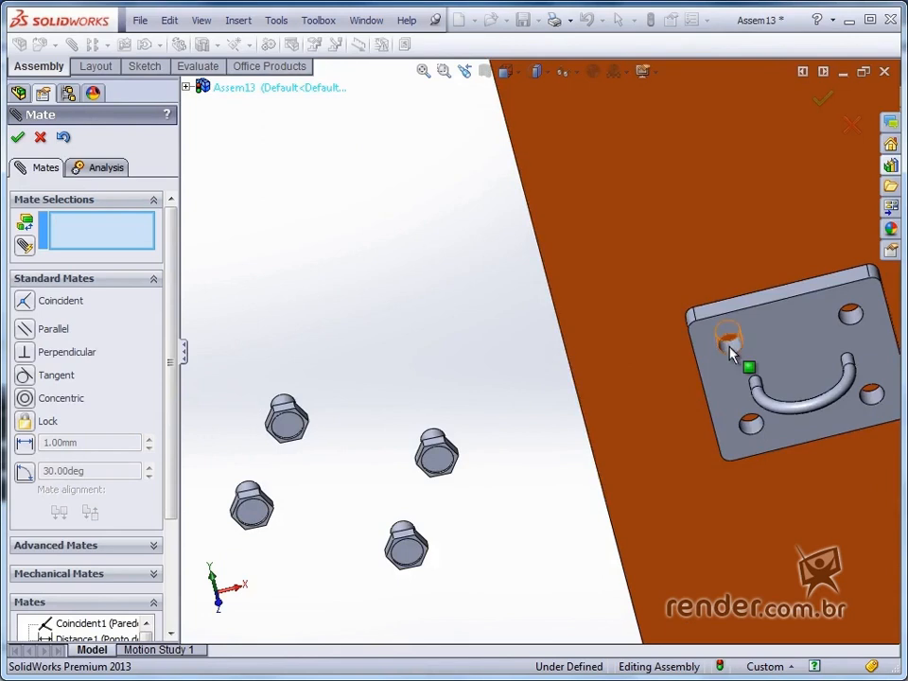
{"action": "left_click", "coordinate": [730, 352]}
{"action": "left_click", "coordinate": [286, 408]}
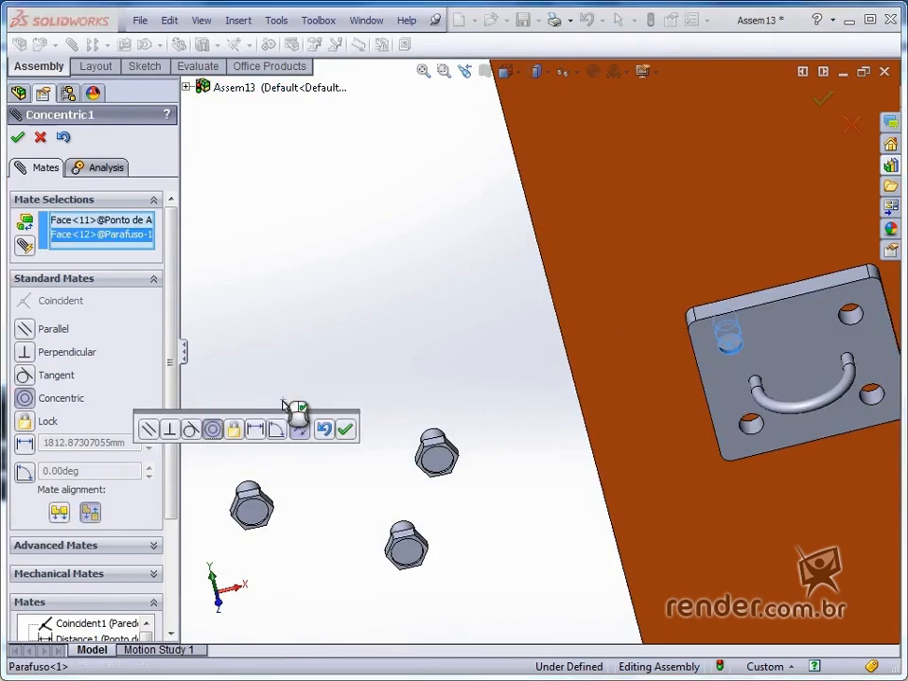
{"action": "left_click", "coordinate": [347, 430]}
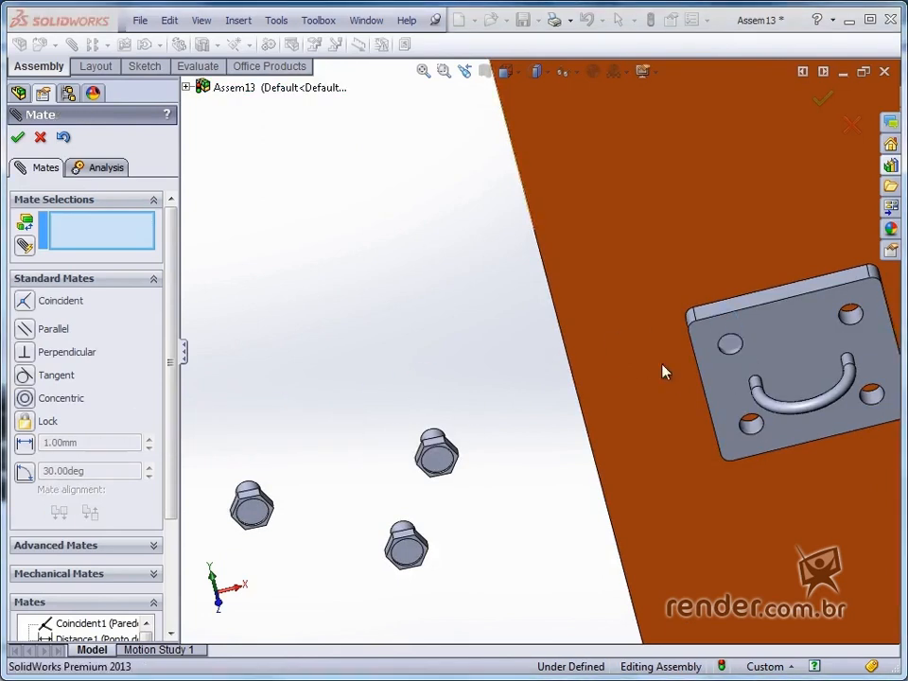
Add concentric mates putting Parafuso<3> in the plate's other upper hole and Parafuso<2> in the lower hole nearest the wall corner
{"action": "left_click", "coordinate": [847, 316]}
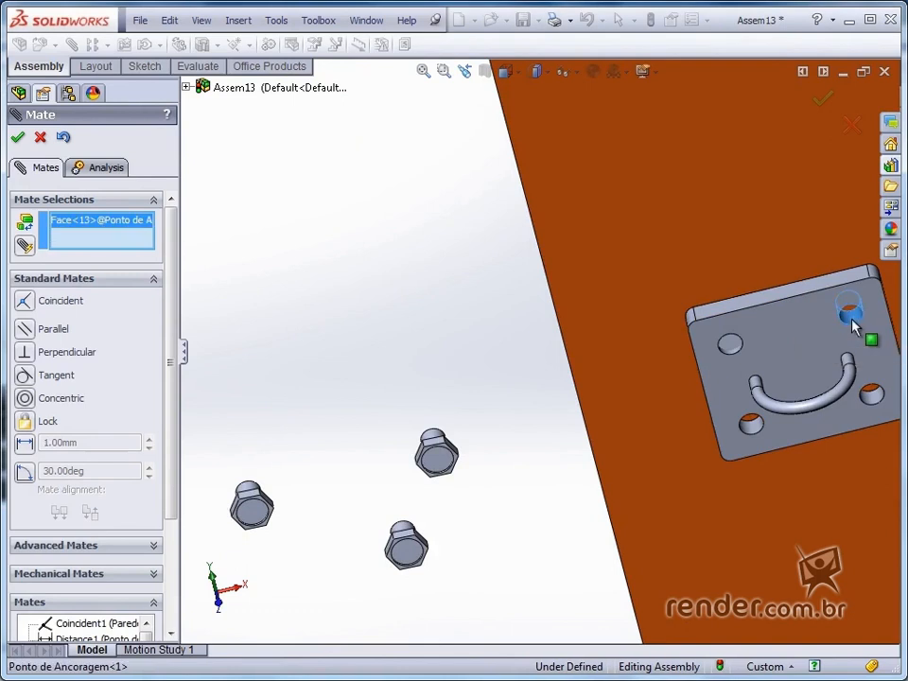
{"action": "left_click", "coordinate": [434, 441]}
{"action": "left_click", "coordinate": [407, 465]}
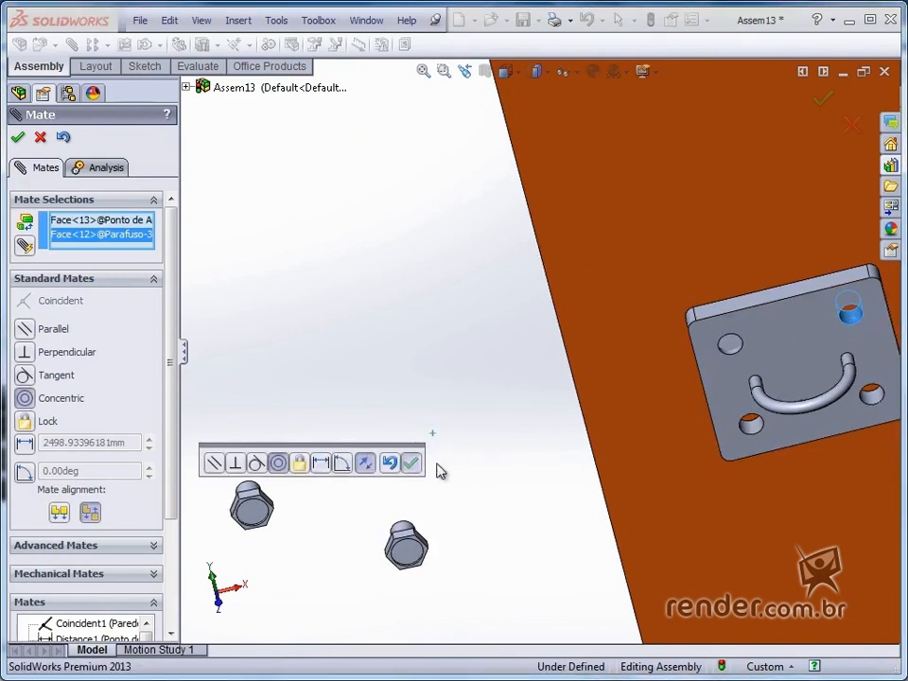
{"action": "left_click", "coordinate": [751, 427]}
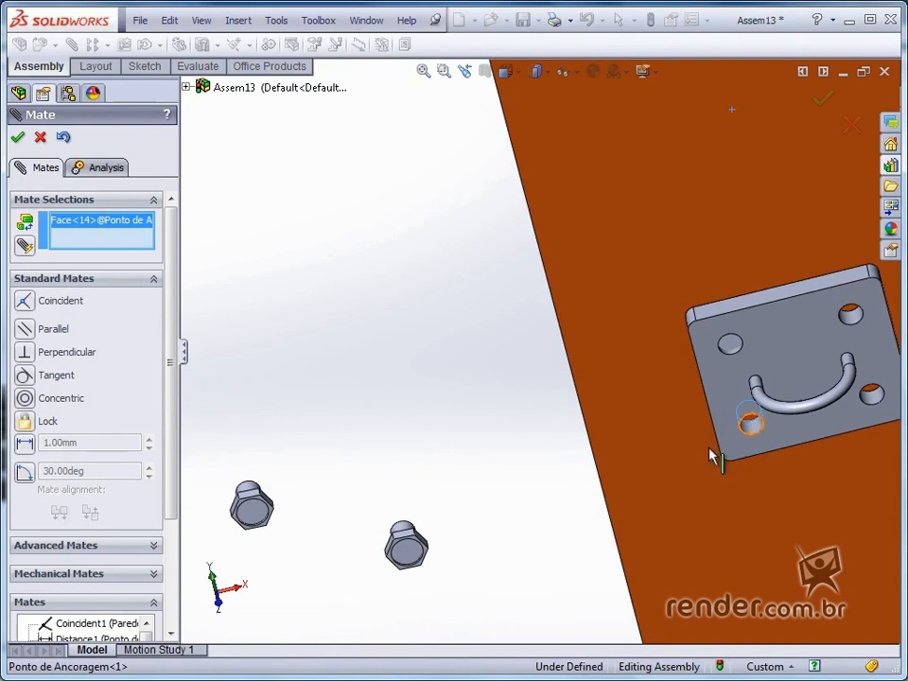
{"action": "left_click", "coordinate": [250, 500]}
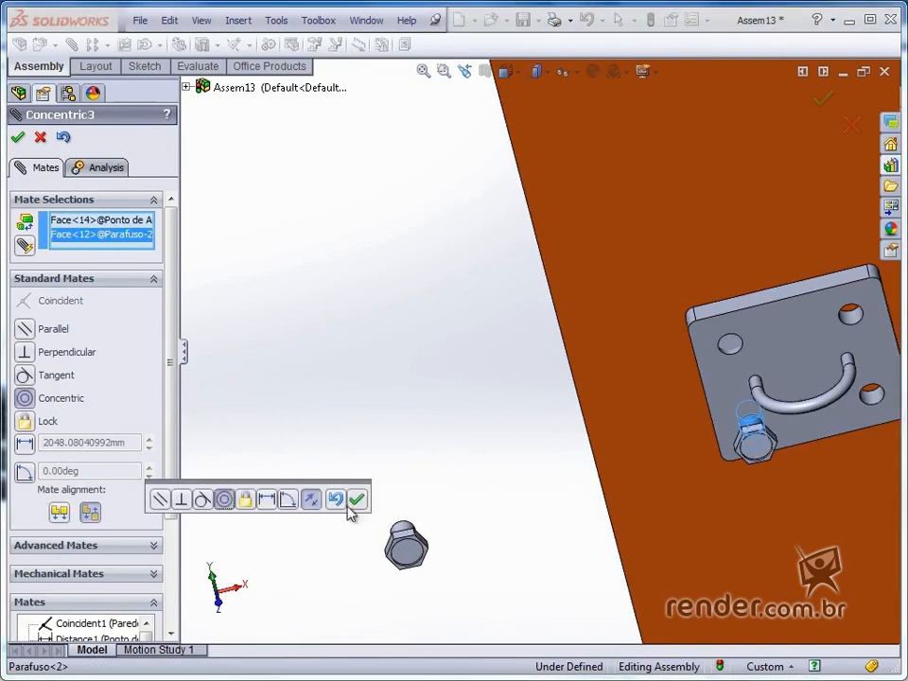
{"action": "left_click", "coordinate": [357, 502]}
Add a concentric mate between Parafuso<4>'s shank and the plate's remaining lower hole
{"action": "left_click", "coordinate": [422, 541]}
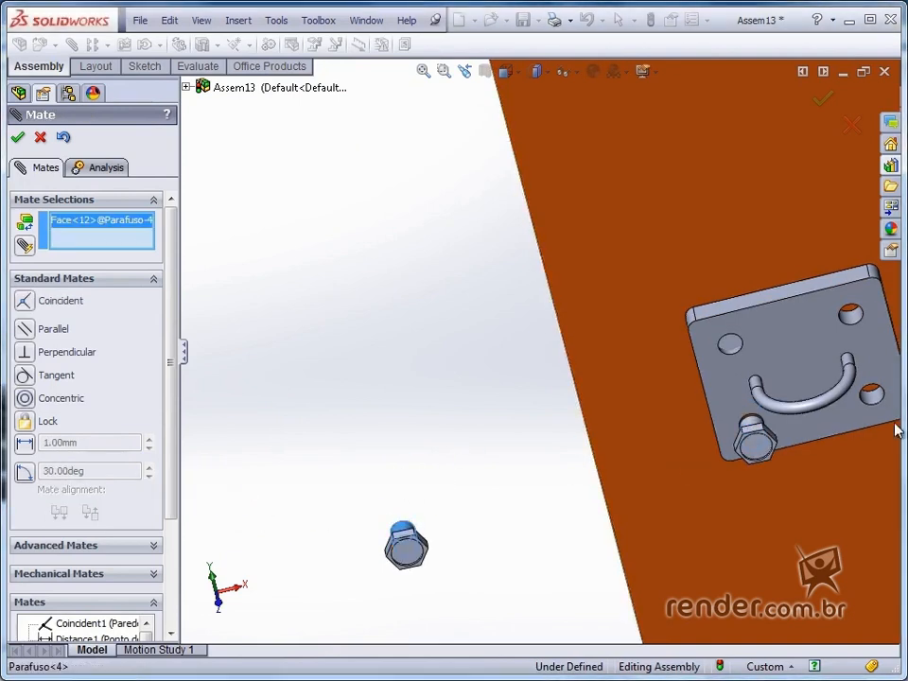
{"action": "left_click", "coordinate": [872, 392]}
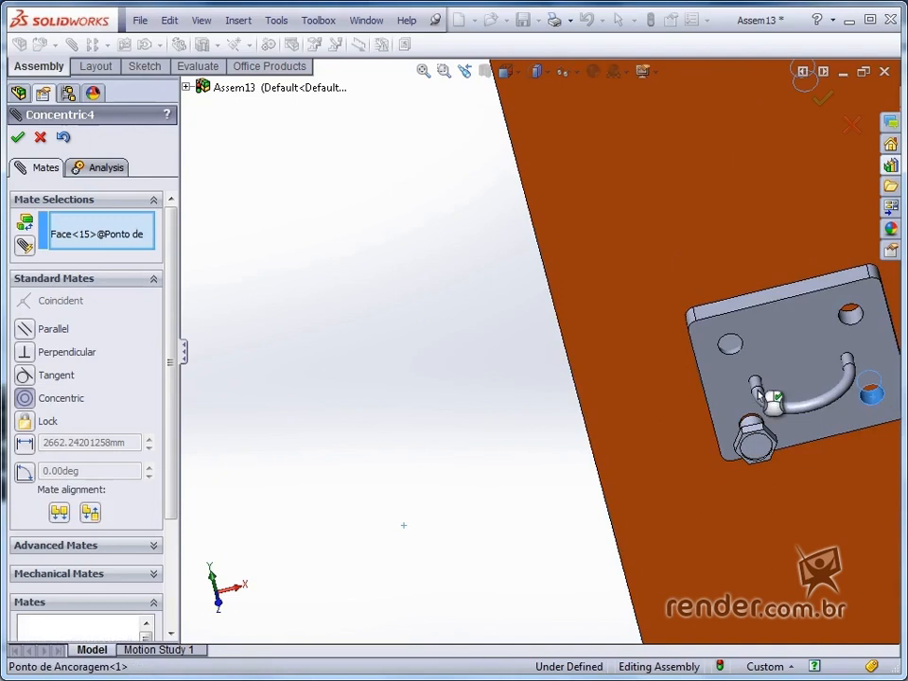
{"action": "left_click", "coordinate": [878, 416]}
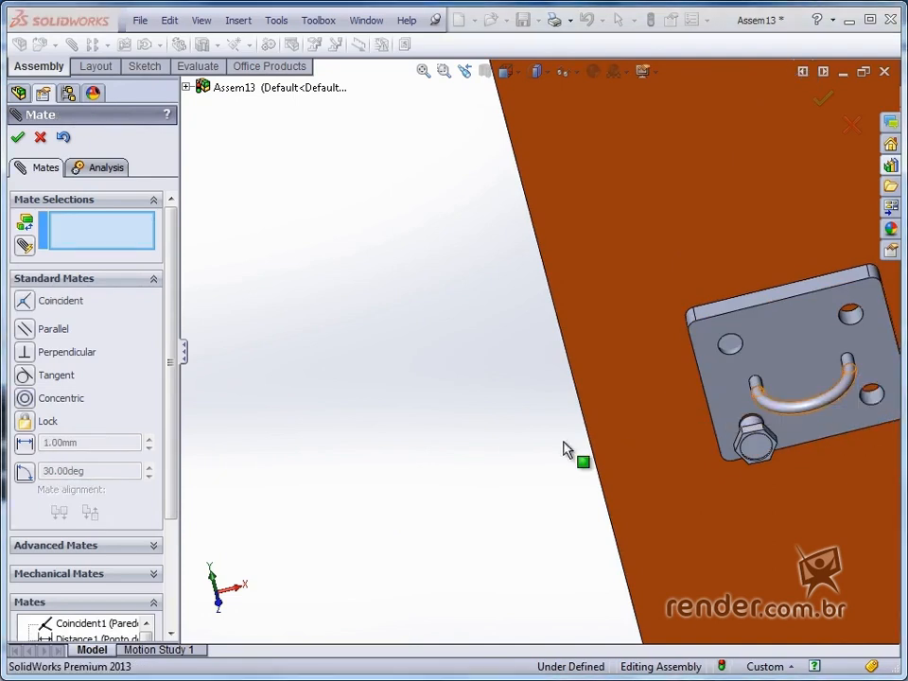
Add a coincident mate between the underside of Parafuso<4>'s head and the anchor plate's front face
{"action": "scroll", "coordinate": [548, 426], "scroll_direction": "up", "scroll_amount": 3}
{"action": "middle_click_drag", "start_coordinate": [536, 412], "coordinate": [654, 474]}
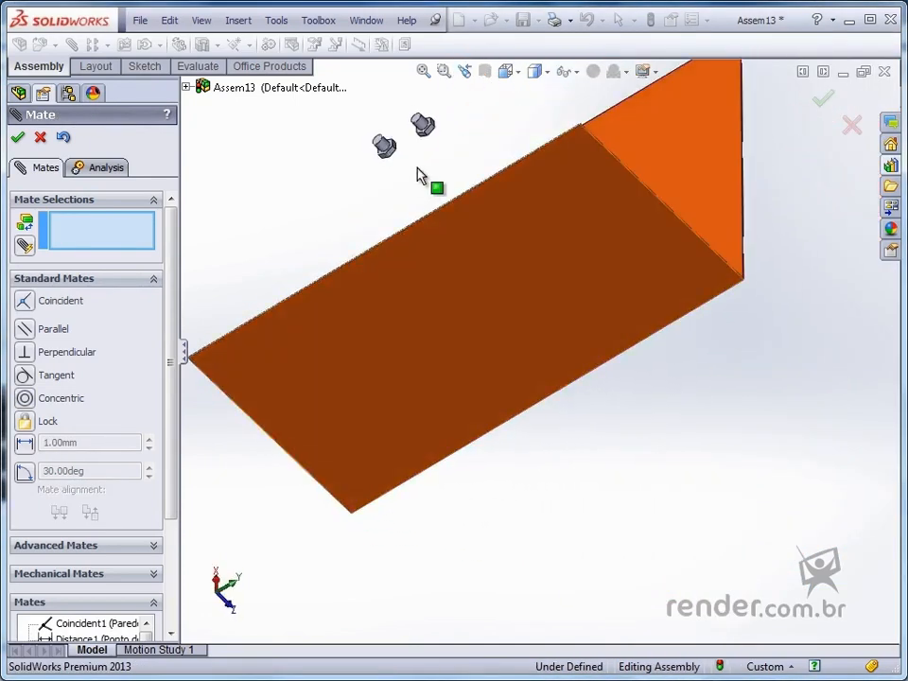
{"action": "scroll", "coordinate": [421, 176], "scroll_direction": "down", "scroll_amount": 5}
{"action": "left_click", "coordinate": [402, 216]}
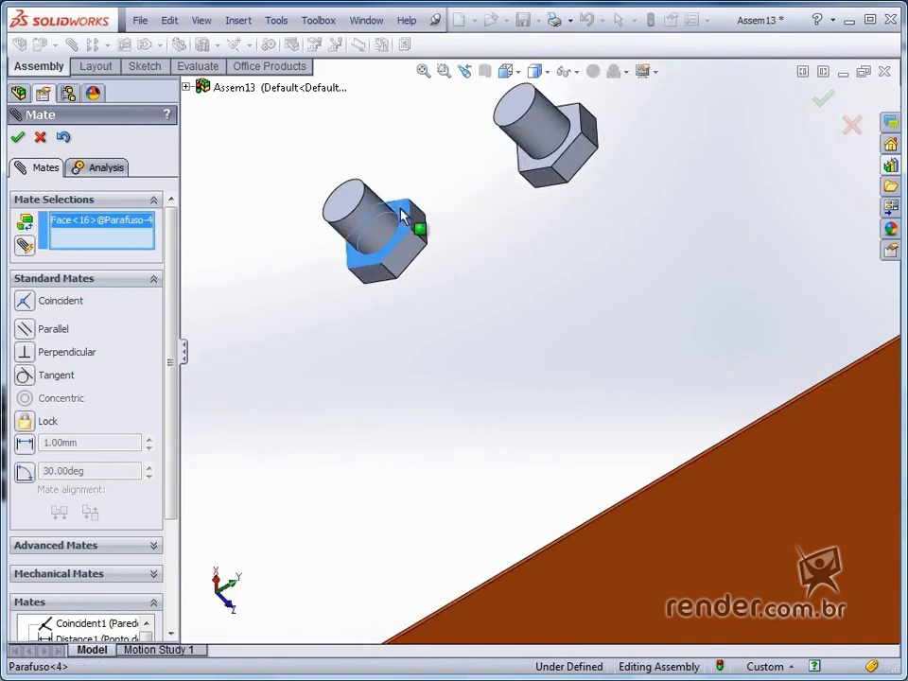
{"action": "scroll", "coordinate": [487, 312], "scroll_direction": "up", "scroll_amount": 5}
{"action": "middle_click_drag", "start_coordinate": [486, 314], "coordinate": [612, 411]}
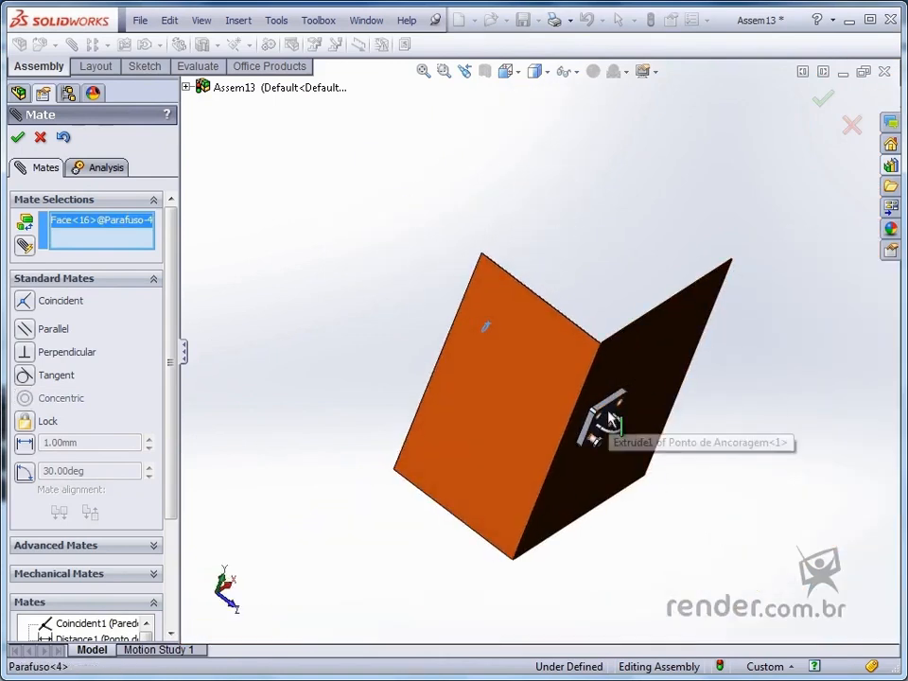
{"action": "left_click", "coordinate": [608, 424]}
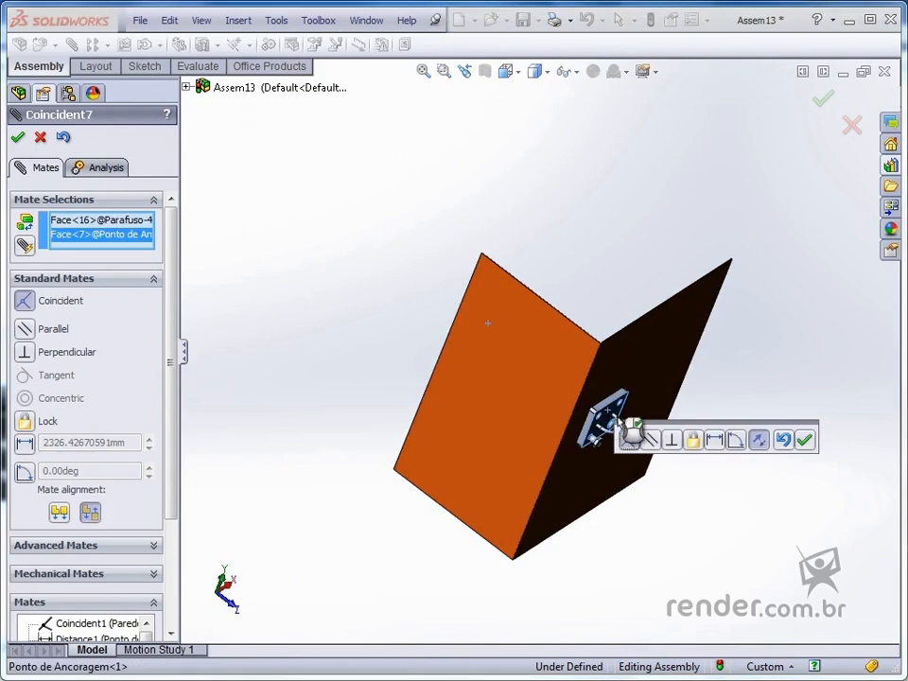
{"action": "left_click", "coordinate": [805, 441]}
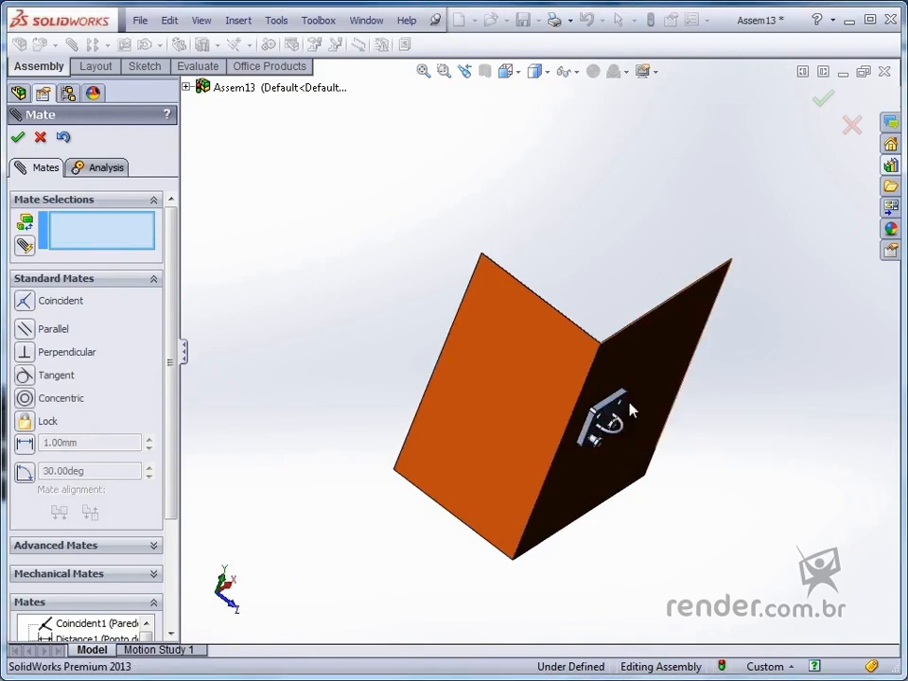
Add a coincident mate between the anchor plate's front face and the underside of Parafuso<3>'s head
{"action": "scroll", "coordinate": [632, 414], "scroll_direction": "down", "scroll_amount": 3}
{"action": "left_click", "coordinate": [599, 416]}
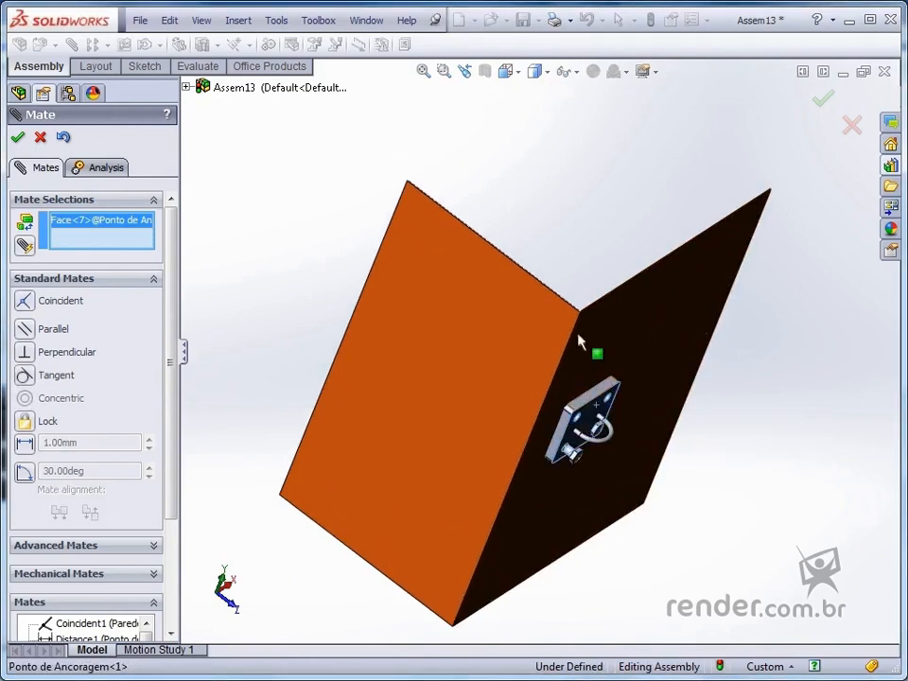
{"action": "middle_click_drag", "start_coordinate": [582, 341], "coordinate": [600, 364]}
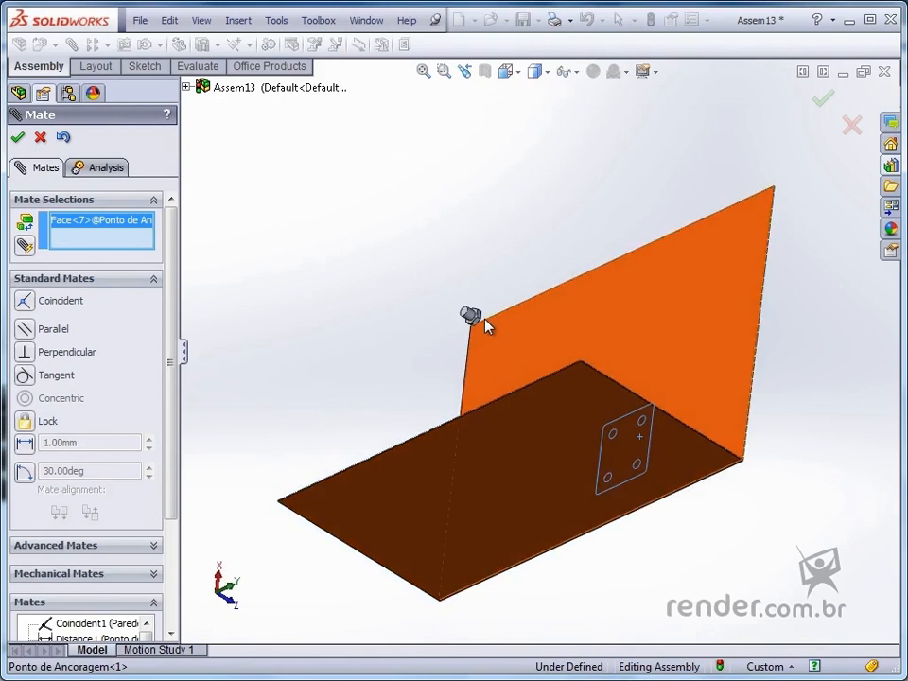
{"action": "scroll", "coordinate": [486, 325], "scroll_direction": "down", "scroll_amount": 5}
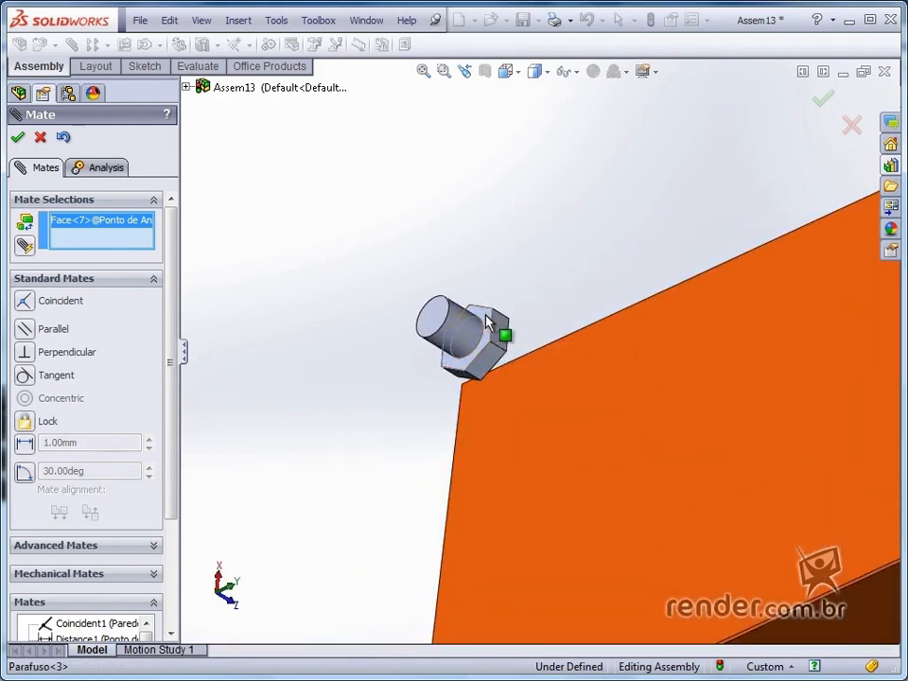
{"action": "left_click", "coordinate": [486, 322]}
{"action": "left_click", "coordinate": [681, 295]}
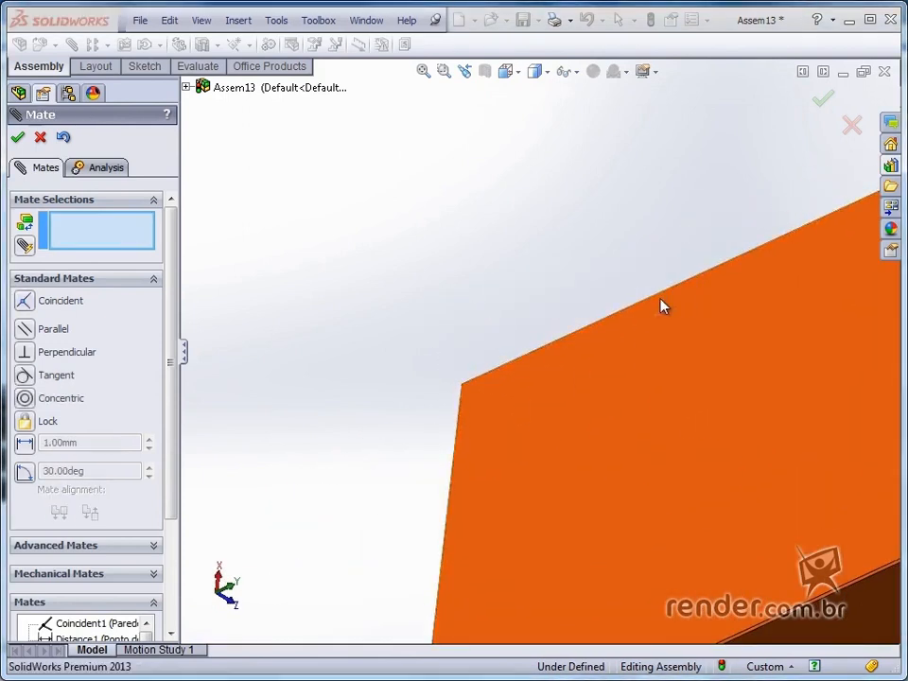
Add a coincident mate between the underside of Parafuso<1>'s head and the anchor plate's front face
{"action": "middle_click_drag", "start_coordinate": [480, 372], "coordinate": [466, 400]}
{"action": "scroll", "coordinate": [467, 396], "scroll_direction": "up", "scroll_amount": 8}
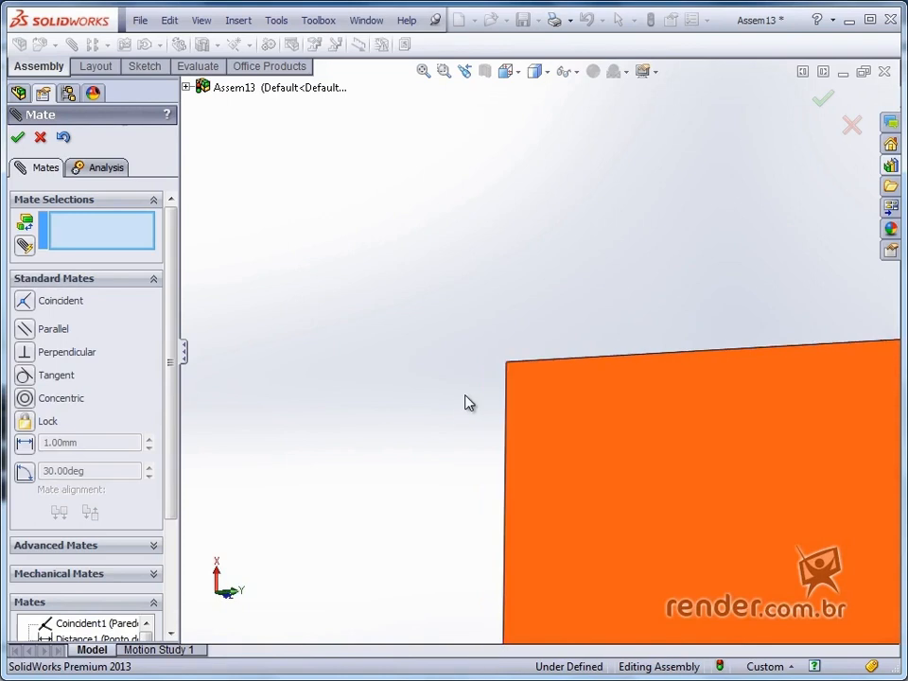
{"action": "scroll", "coordinate": [624, 479], "scroll_direction": "down", "scroll_amount": 1}
{"action": "scroll", "coordinate": [750, 531], "scroll_direction": "down", "scroll_amount": 5}
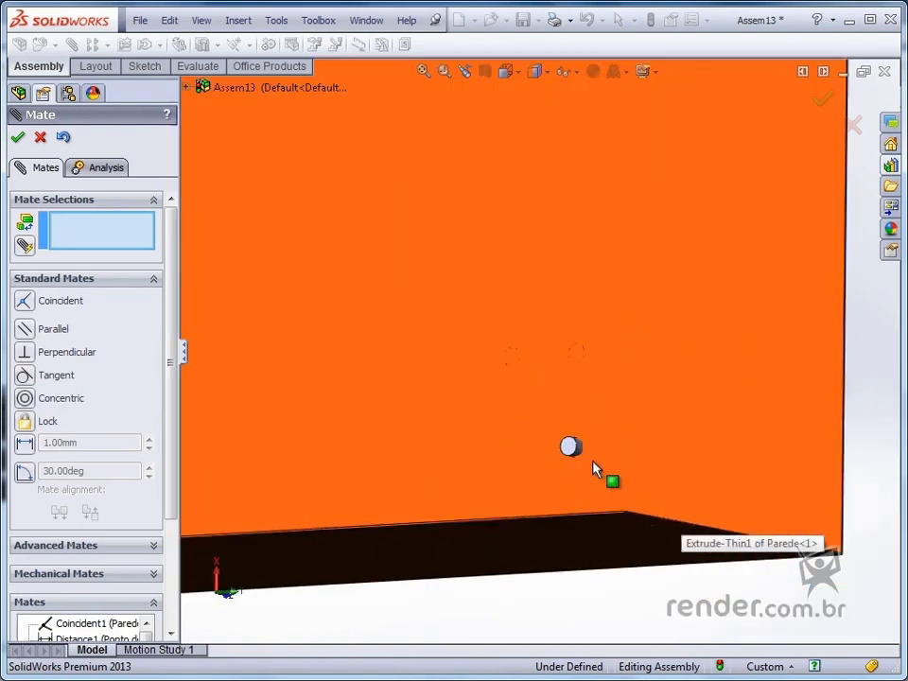
{"action": "left_click_drag", "start_coordinate": [534, 408], "coordinate": [323, 325]}
{"action": "left_click", "coordinate": [310, 331]}
{"action": "scroll", "coordinate": [446, 405], "scroll_direction": "up", "scroll_amount": 6}
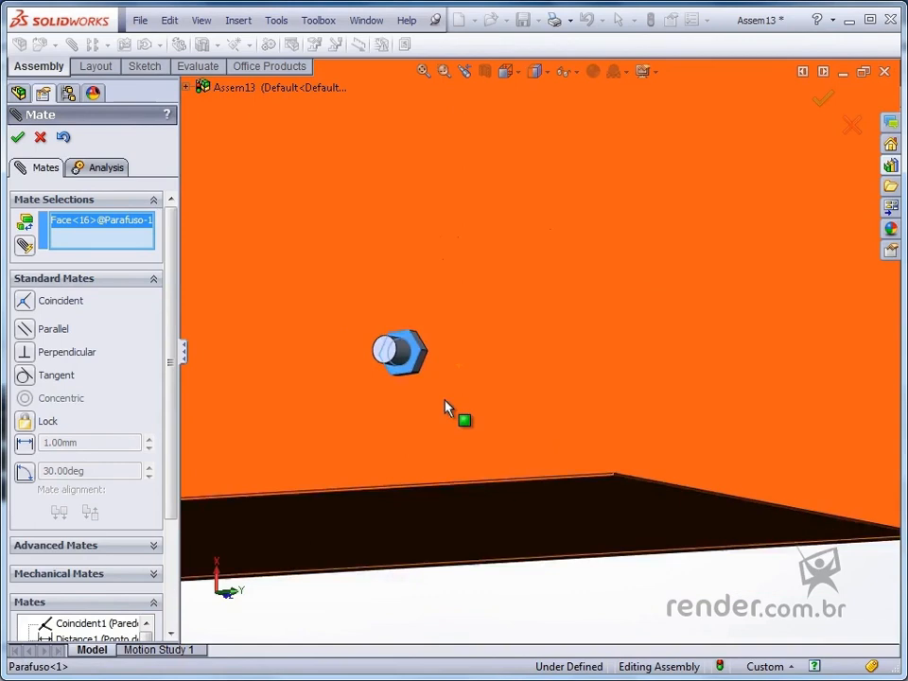
{"action": "middle_click_drag", "start_coordinate": [725, 354], "coordinate": [578, 257]}
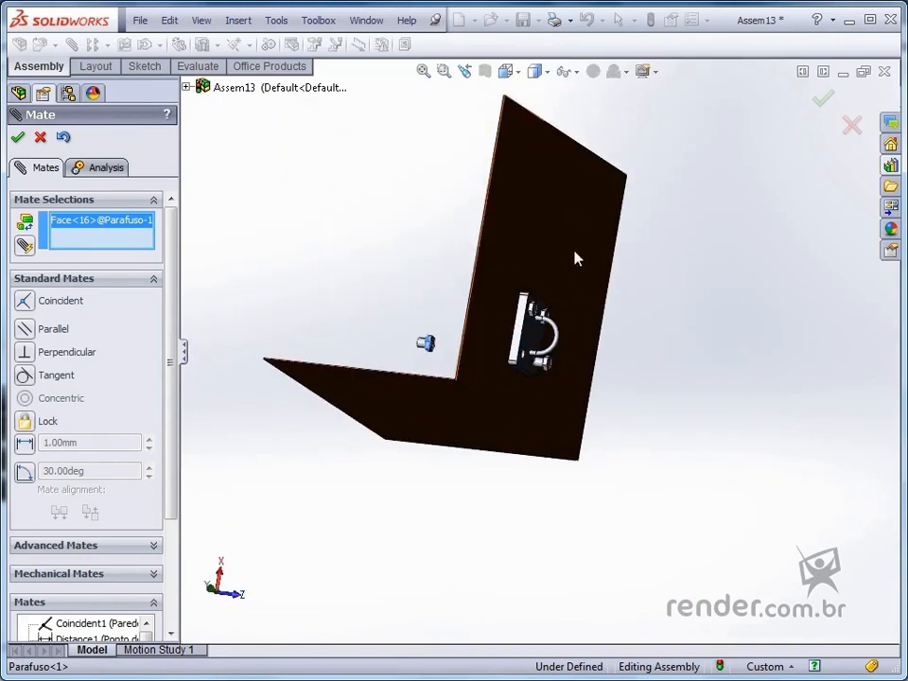
{"action": "left_click", "coordinate": [533, 347]}
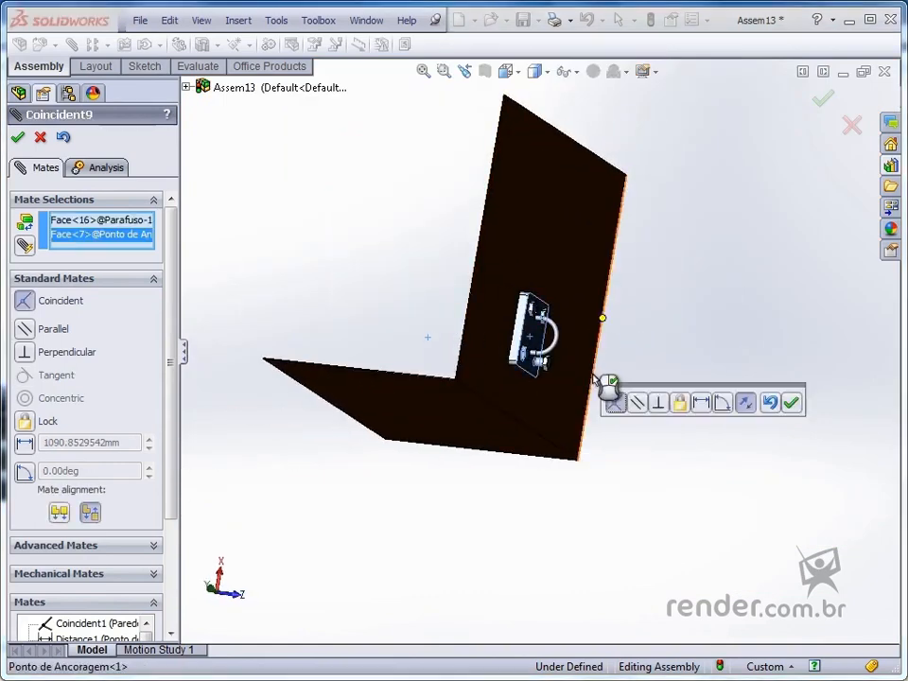
{"action": "left_click", "coordinate": [792, 404]}
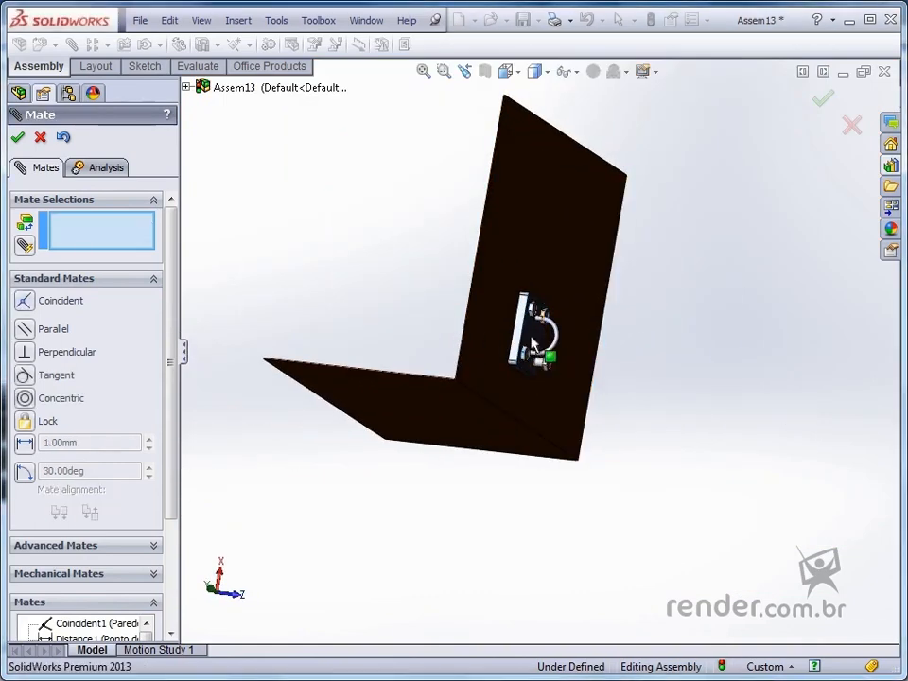
Mate the underside of Parafuso<2>'s head coincident with the anchor plate's front face, and finish mating in the isometric view
{"action": "scroll", "coordinate": [539, 358], "scroll_direction": "down", "scroll_amount": 5}
{"action": "left_click", "coordinate": [593, 358]}
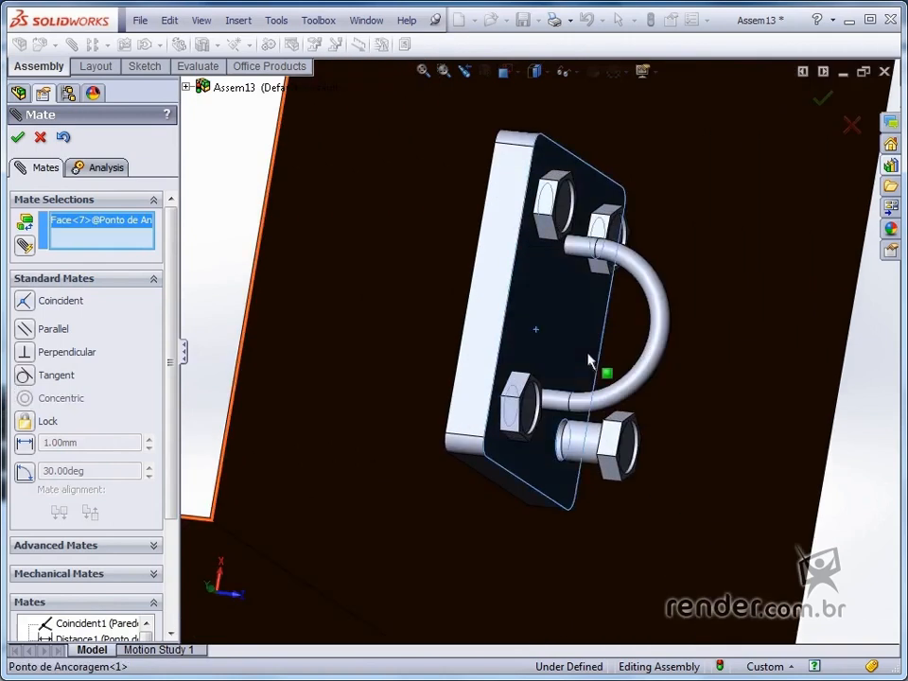
{"action": "middle_click_drag", "start_coordinate": [593, 358], "coordinate": [632, 364]}
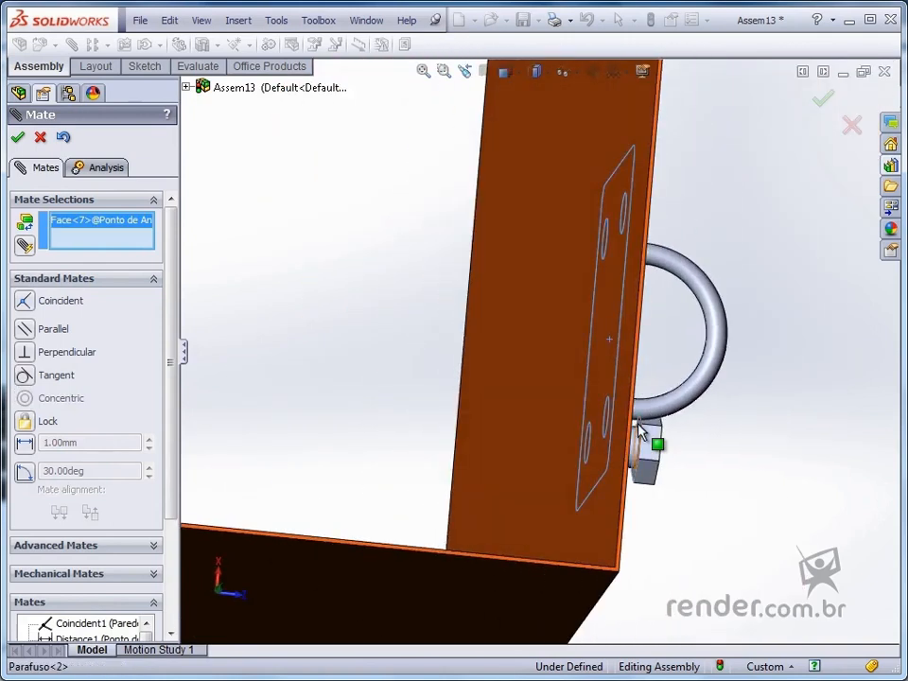
{"action": "left_click", "coordinate": [641, 433]}
{"action": "left_click", "coordinate": [850, 462]}
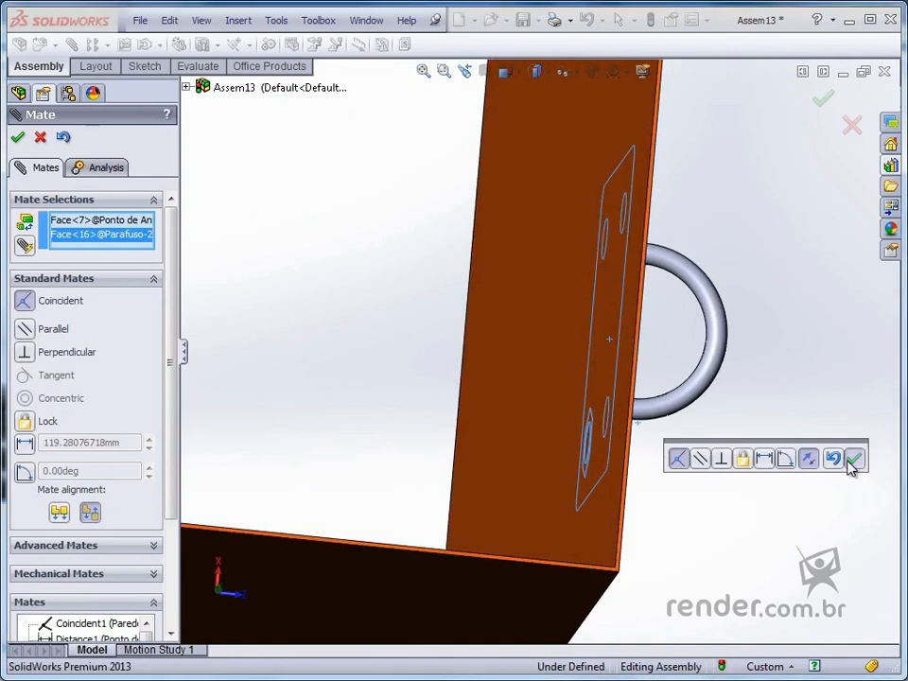
{"action": "middle_click_drag", "start_coordinate": [825, 458], "coordinate": [648, 438]}
{"action": "key", "text": "ctrl+7"}
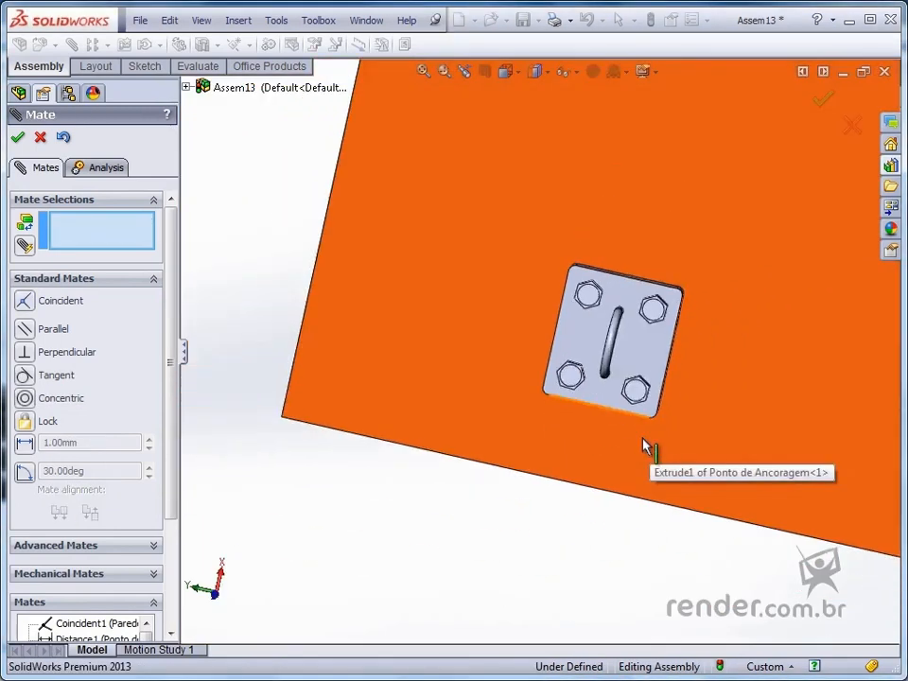
{"action": "left_click", "coordinate": [19, 139]}
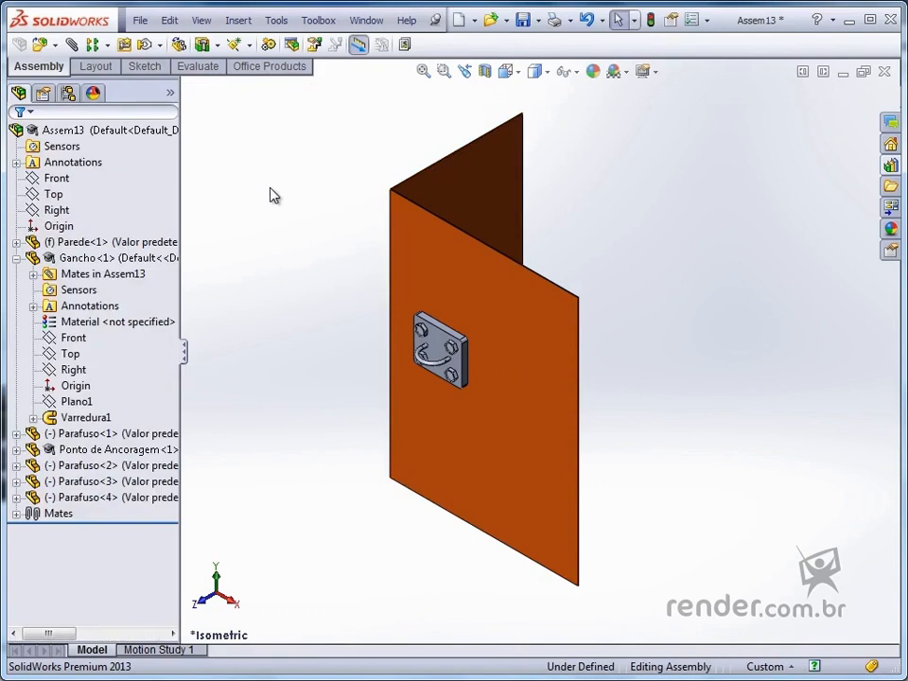
Open Assembly Visualization with its columns fully readable and sort the components by mass in descending order
{"action": "left_click", "coordinate": [277, 21]}
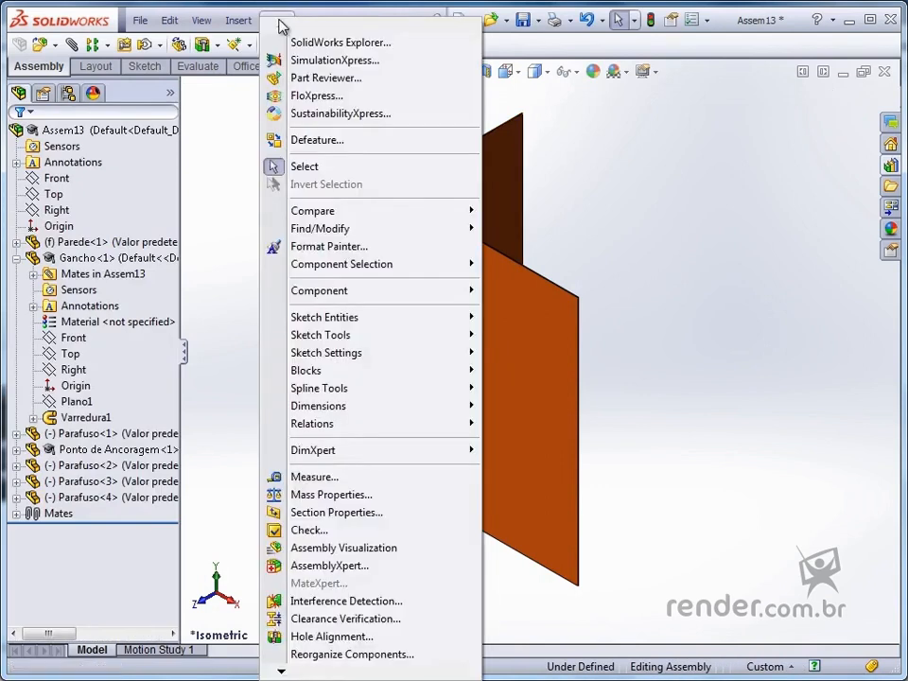
{"action": "left_click", "coordinate": [324, 548]}
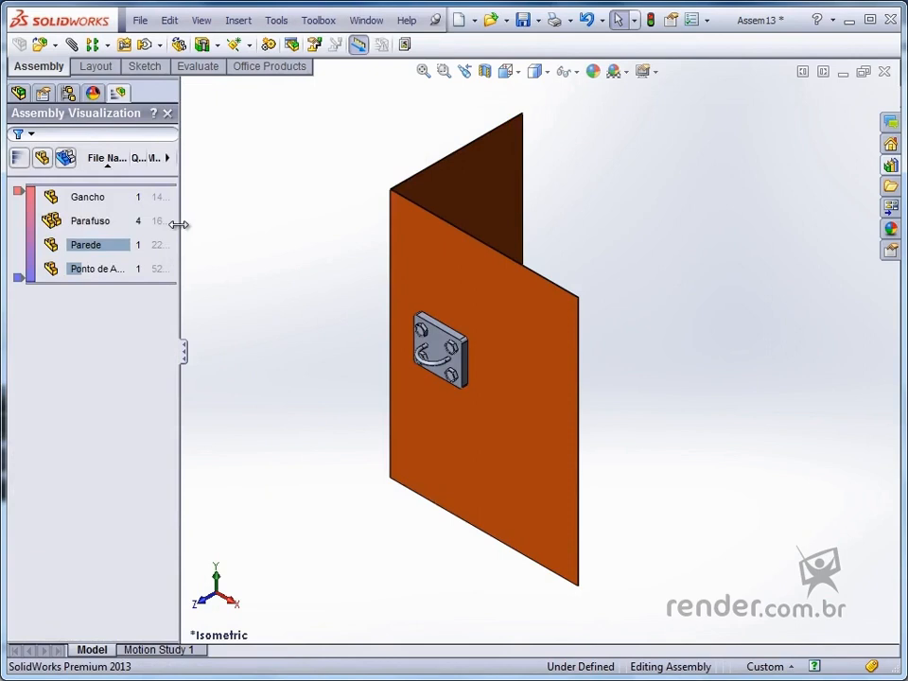
{"action": "left_click_drag", "start_coordinate": [178, 224], "coordinate": [337, 242]}
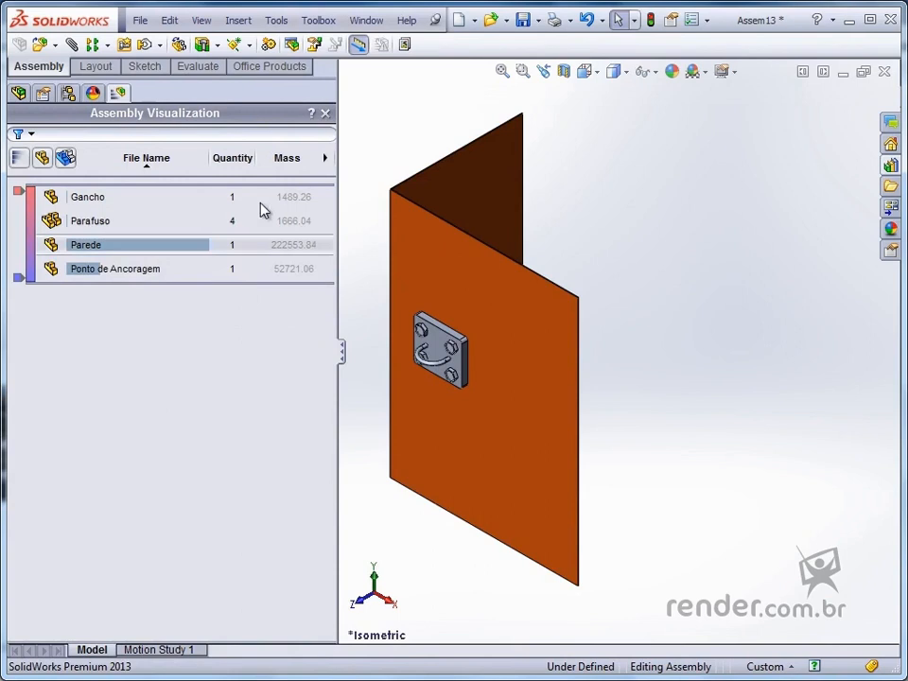
{"action": "left_click", "coordinate": [287, 158]}
{"action": "left_click", "coordinate": [288, 159]}
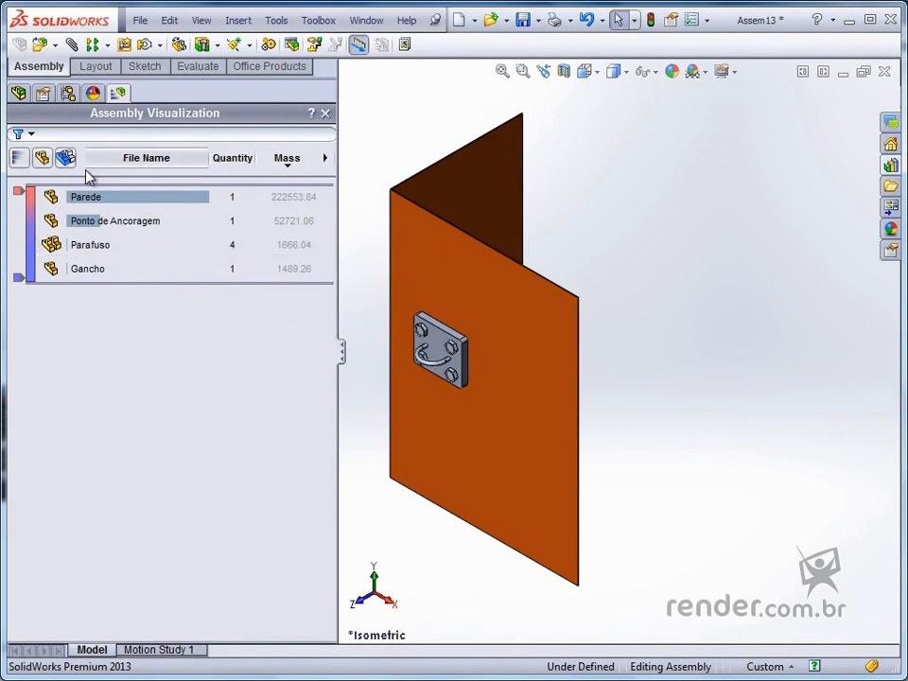
{"action": "left_click", "coordinate": [325, 159]}
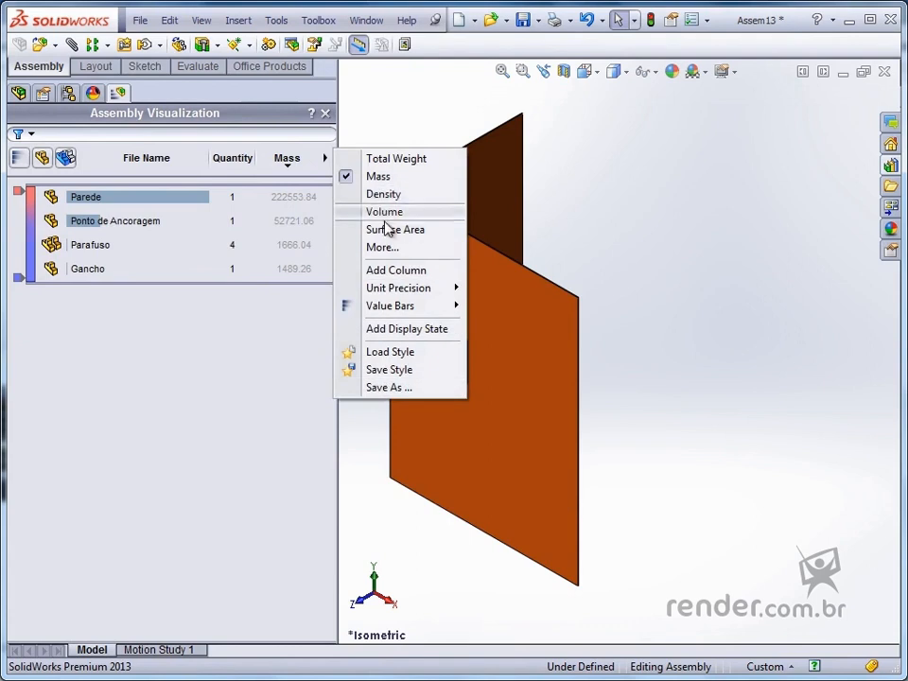
{"action": "left_click", "coordinate": [571, 247]}
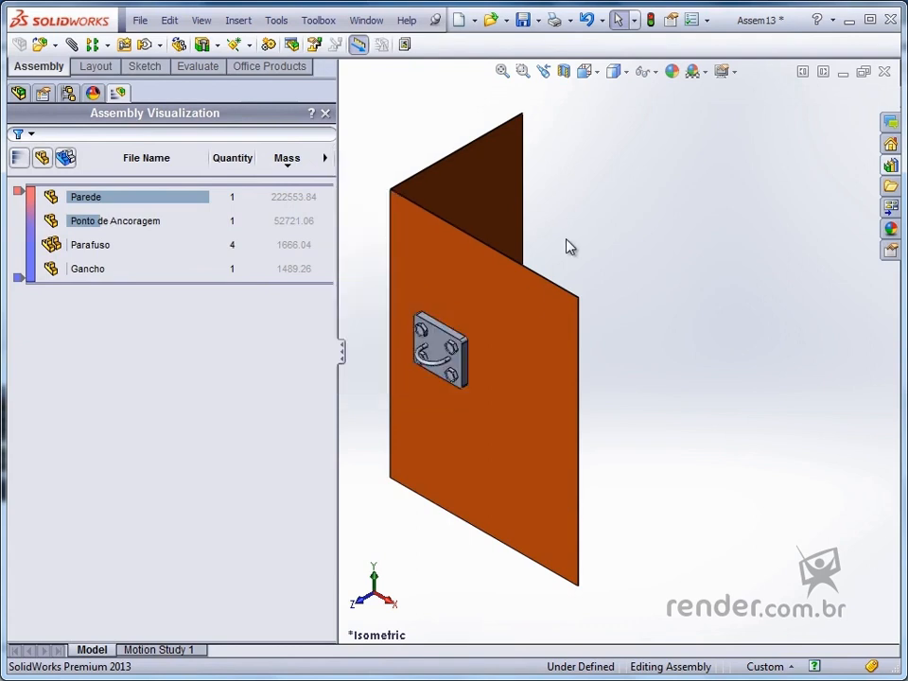
{"action": "key", "text": "f"}
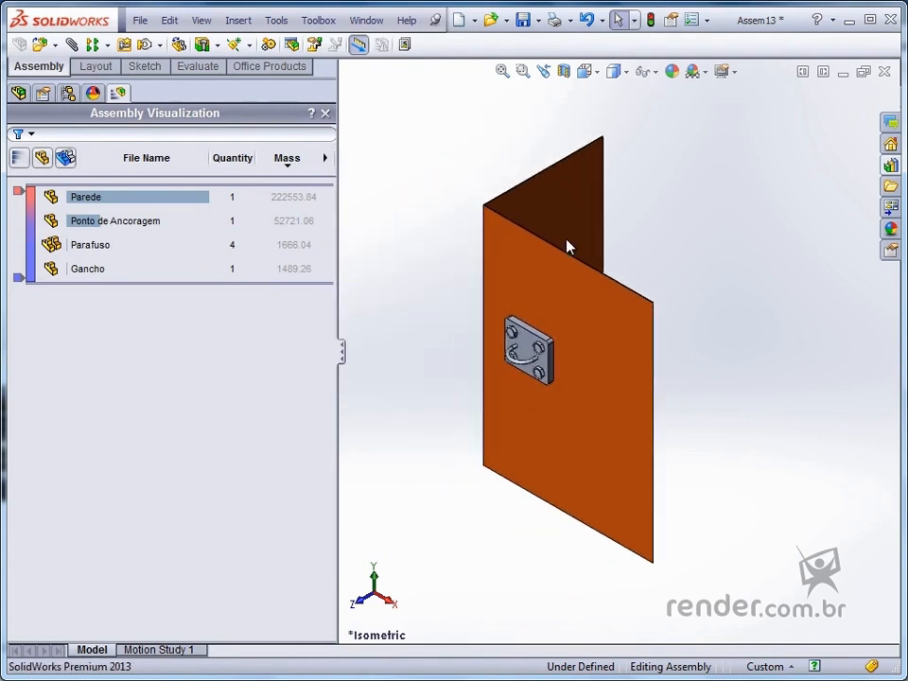